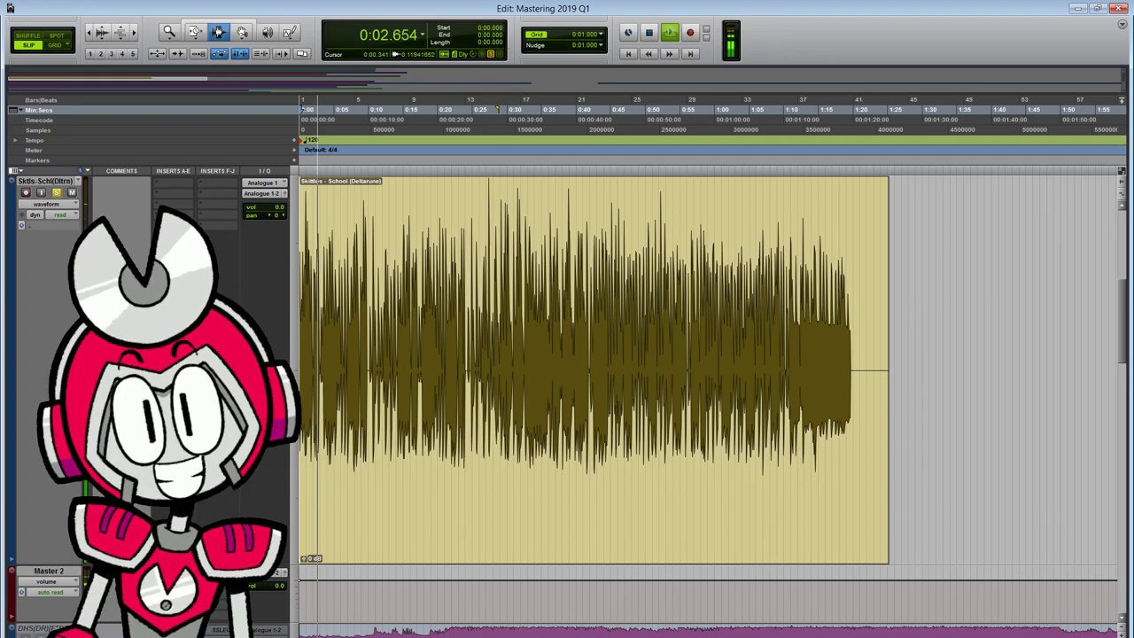
Insert the mono FabFilter Pro-L 2 limiter on the track and raise its gain to +8.9 dB.
mouse_move(270, 270)
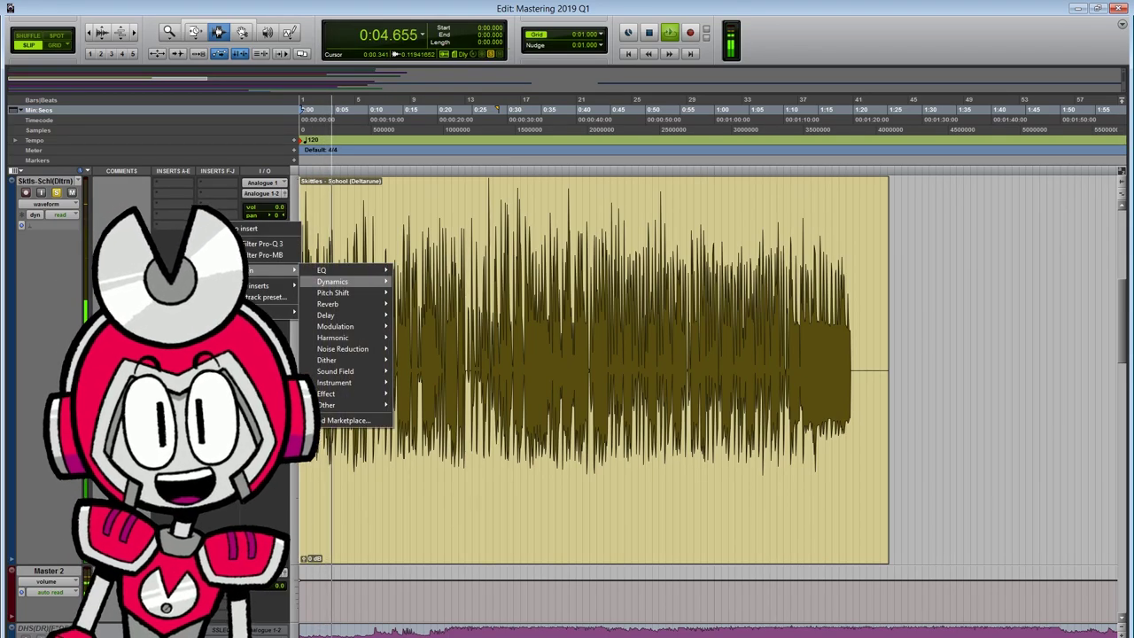
mouse_move(337, 281)
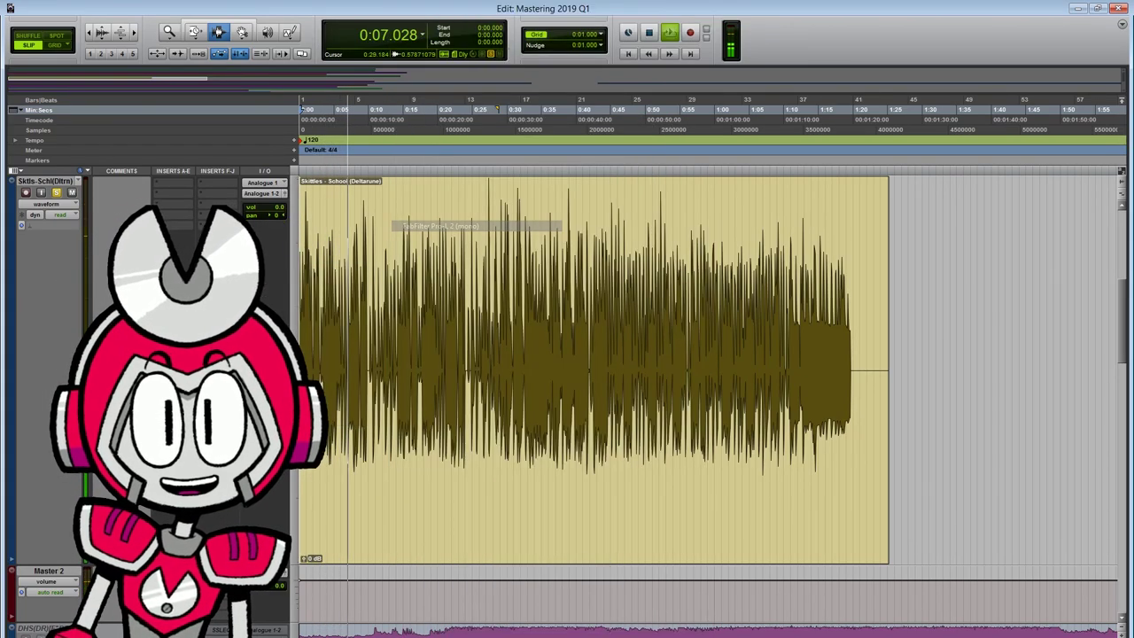
click(440, 226)
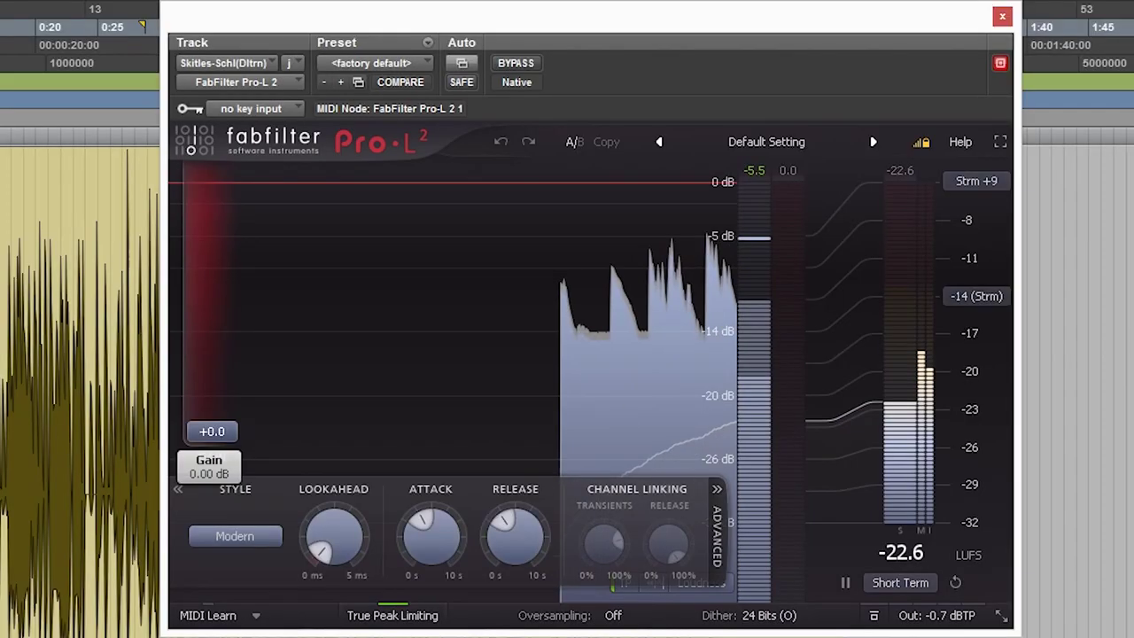
drag(536, 336, 536, 308)
drag(212, 383, 212, 357)
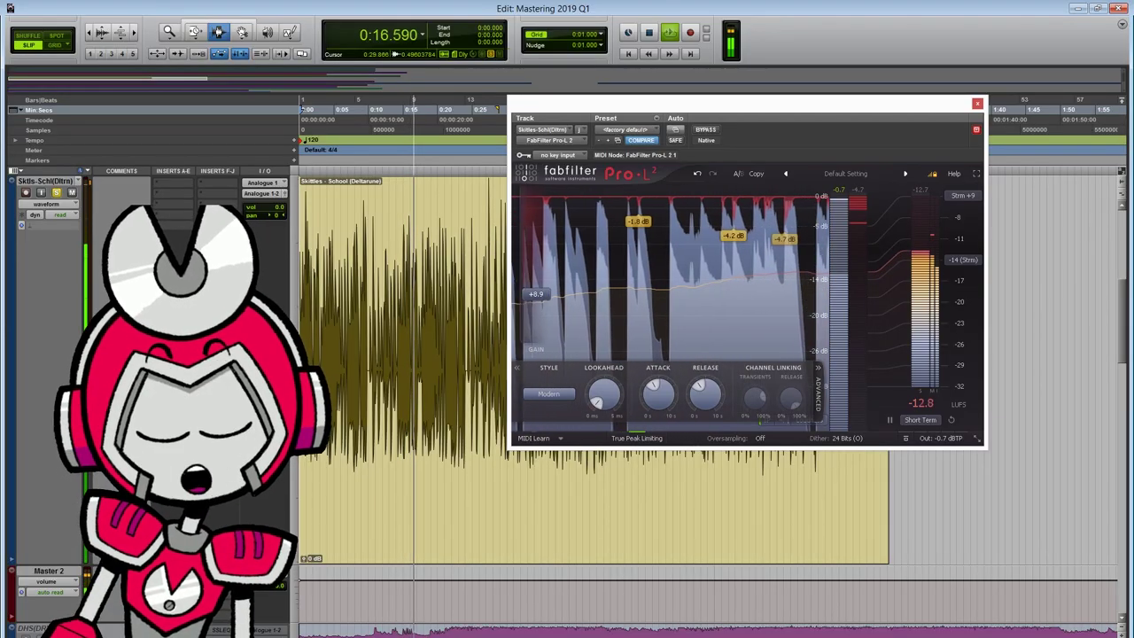
Load the Tonally Transparent preset in the Pro-L 2 limiter.
click(846, 173)
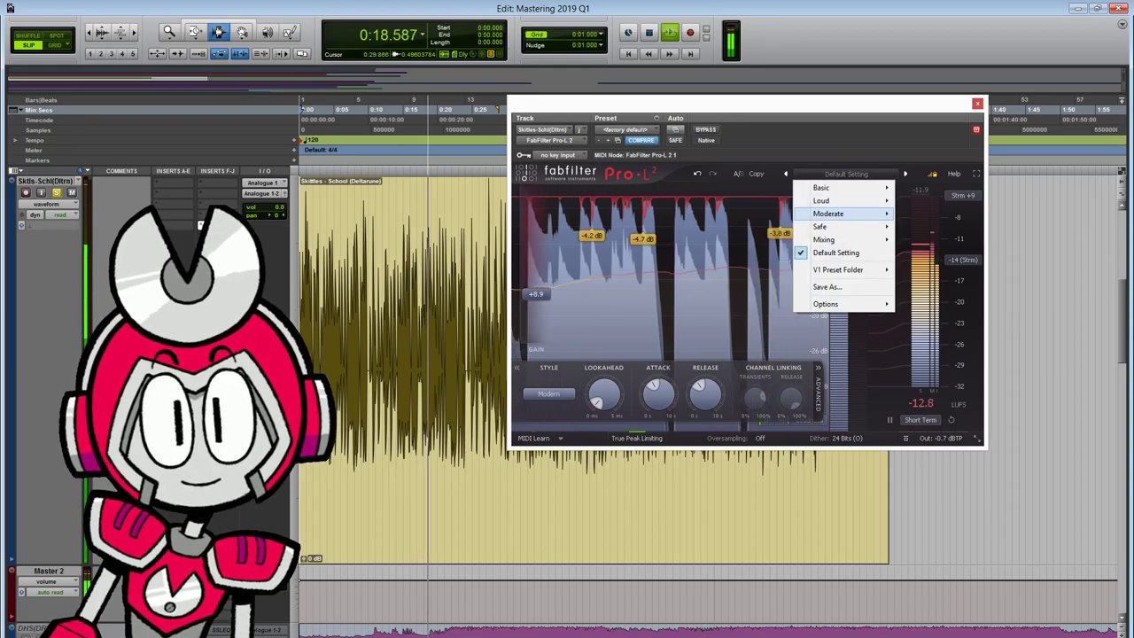
mouse_move(842, 213)
click(945, 383)
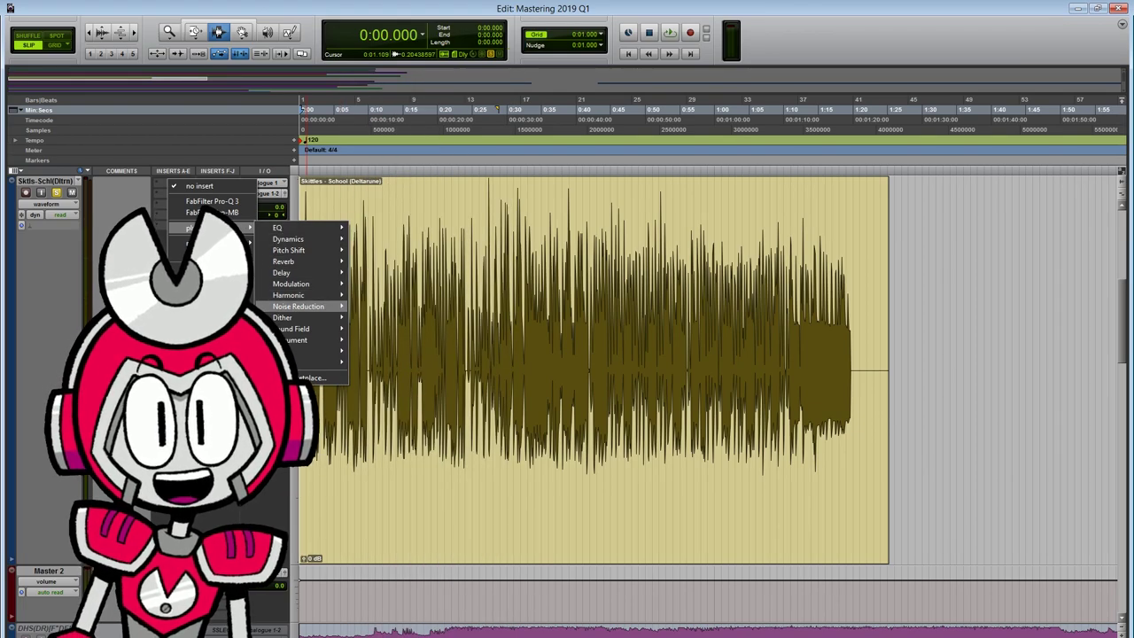
Insert Ozone 8 Imager on the track, set Band 2 width to 12.7 and Band 3 width to about 34, and widen Band 4.
mouse_move(288, 295)
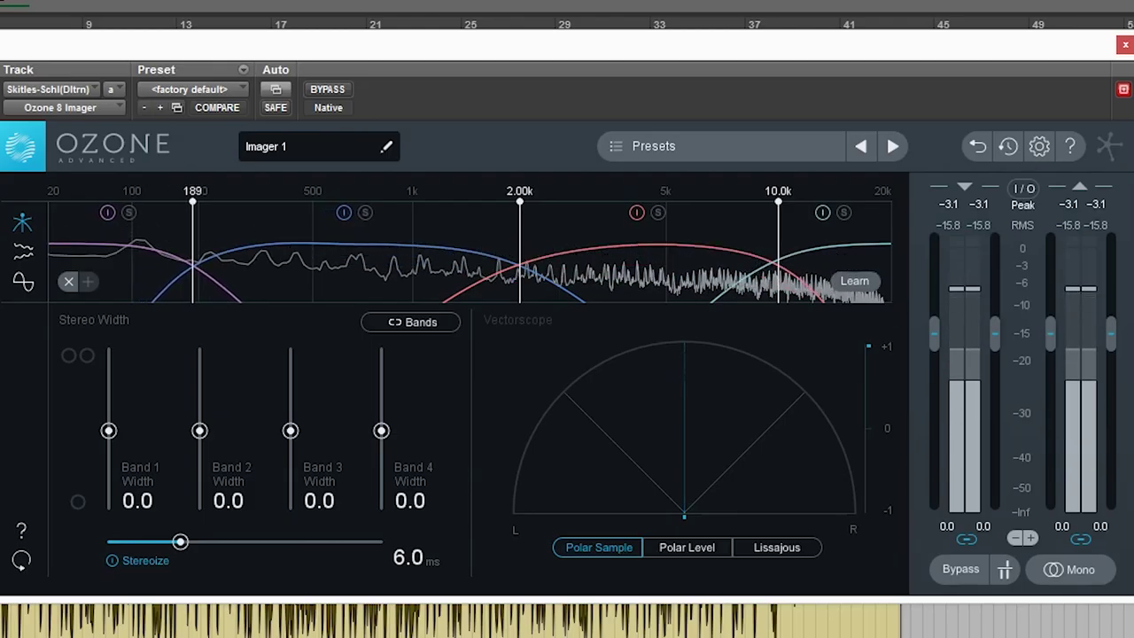
drag(200, 431, 199, 352)
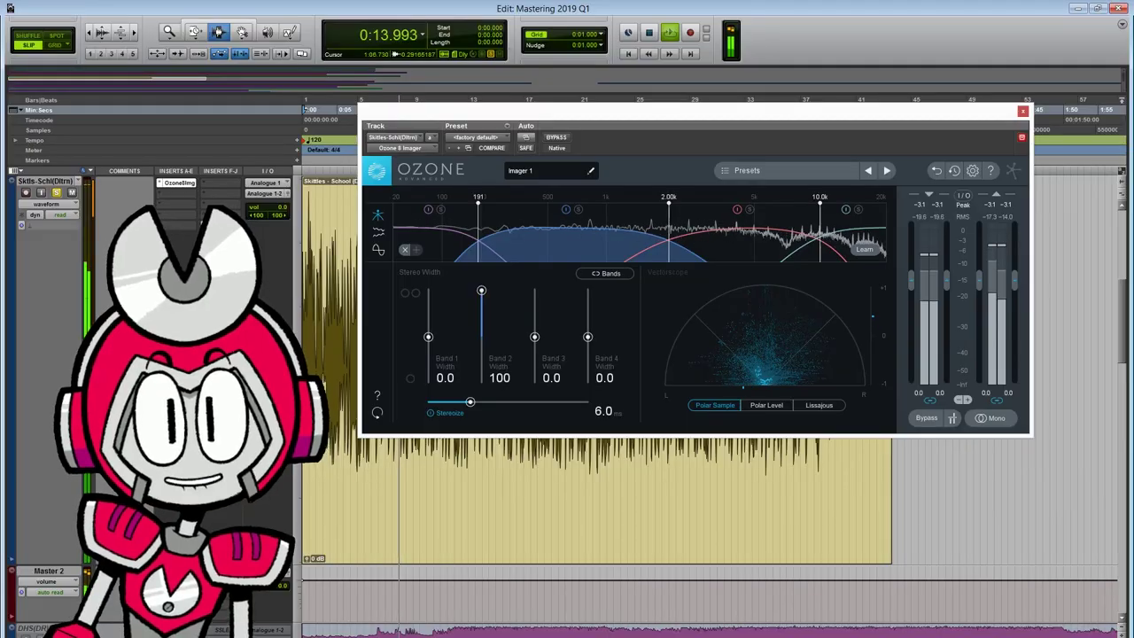
drag(481, 291, 481, 315)
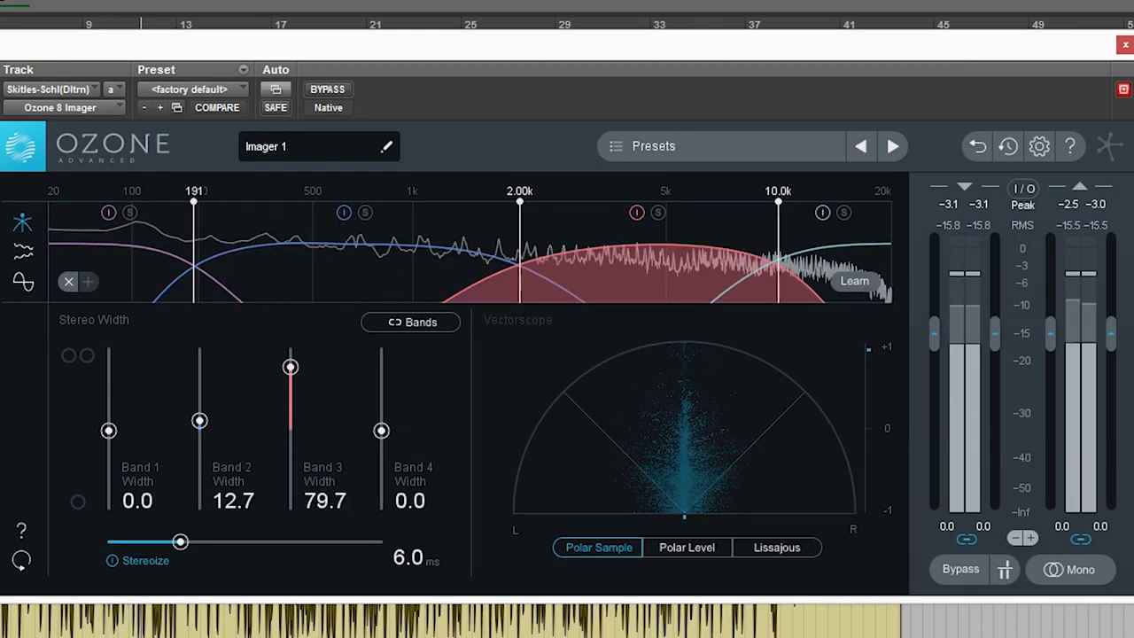
drag(290, 380, 289, 405)
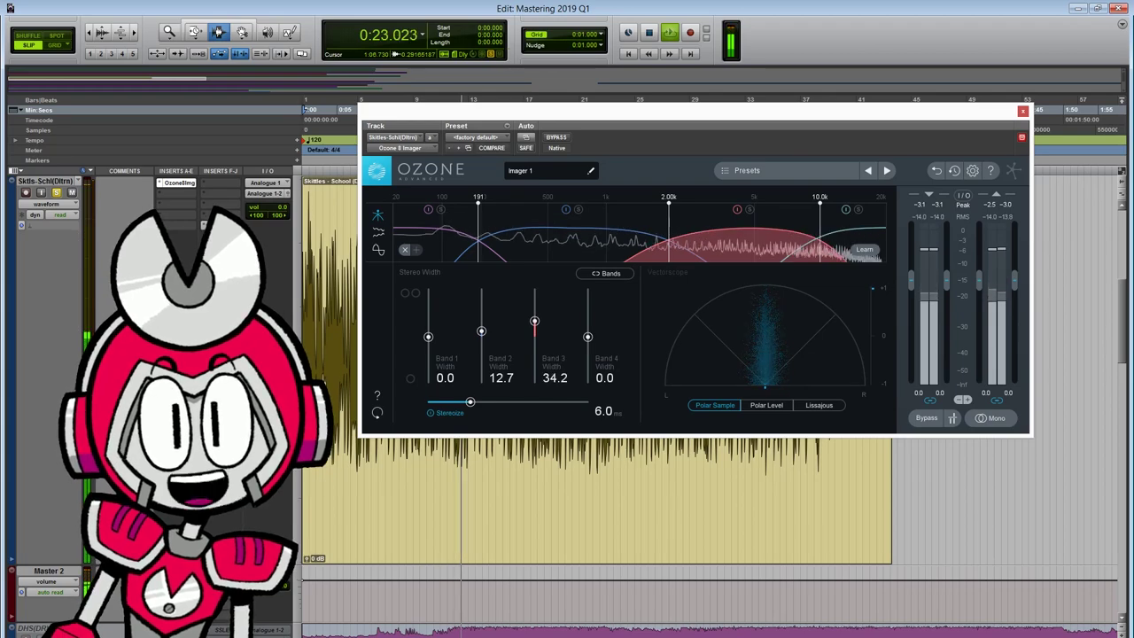
drag(534, 324, 588, 297)
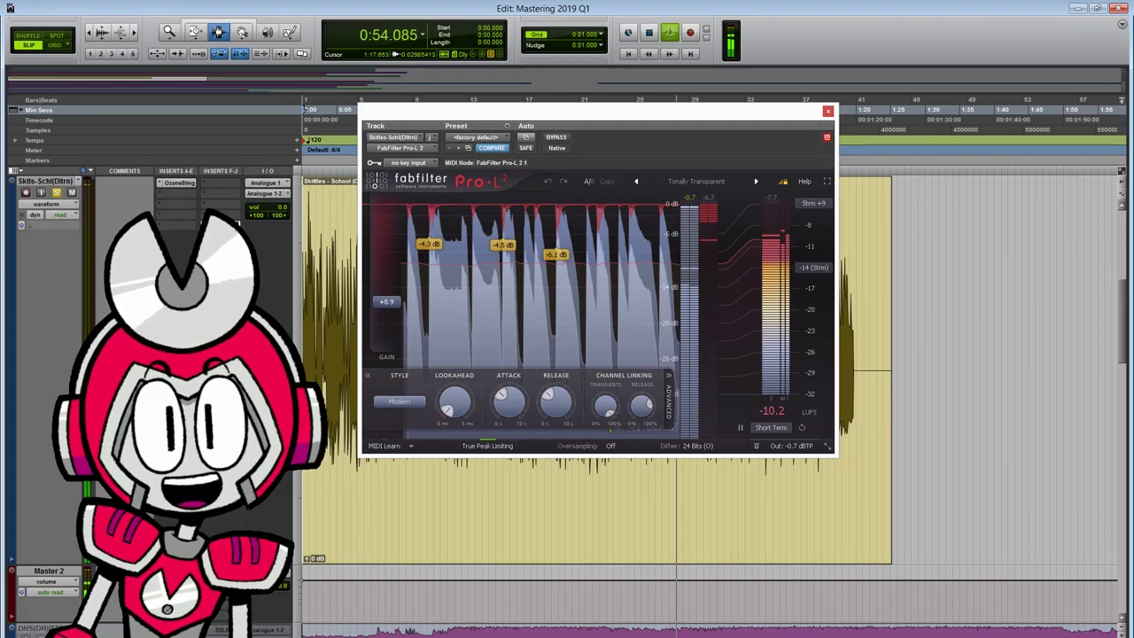
Play the track through FabFilter Pro-Q 3 and add a 72 dB/oct low cut at about 30 Hz.
drag(598, 112, 723, 156)
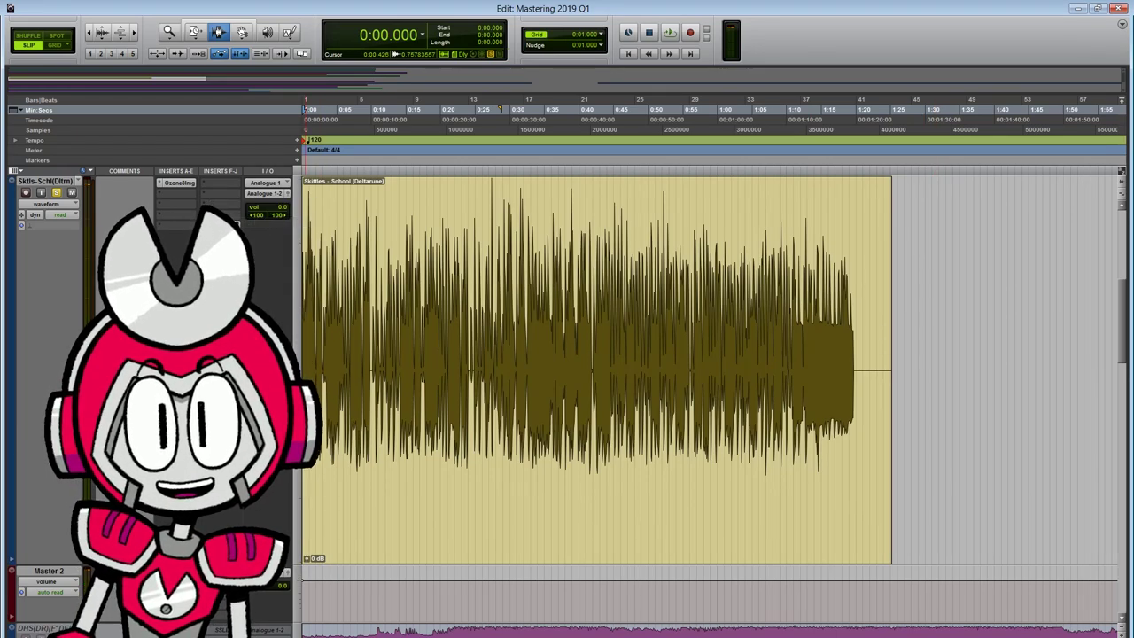
key(space)
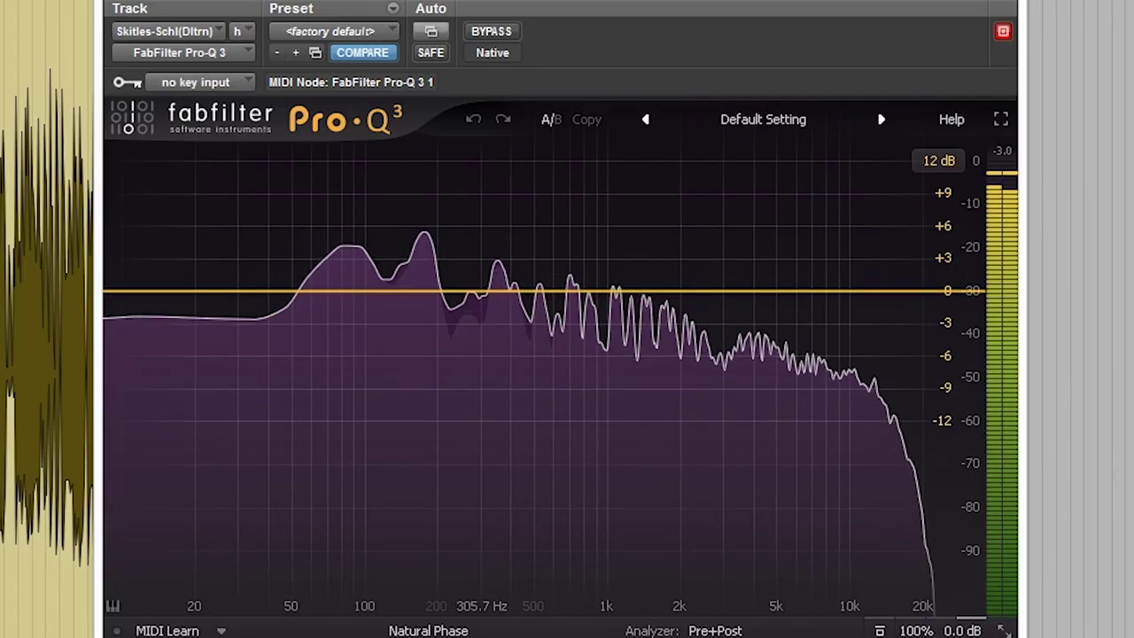
mouse_move(482, 328)
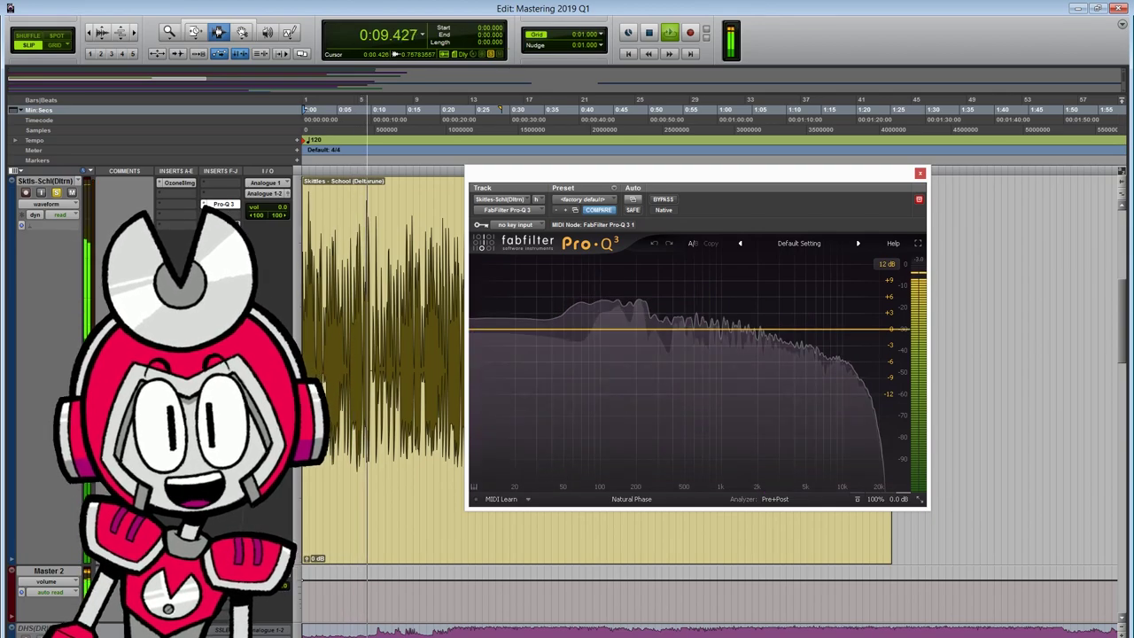
key(space)
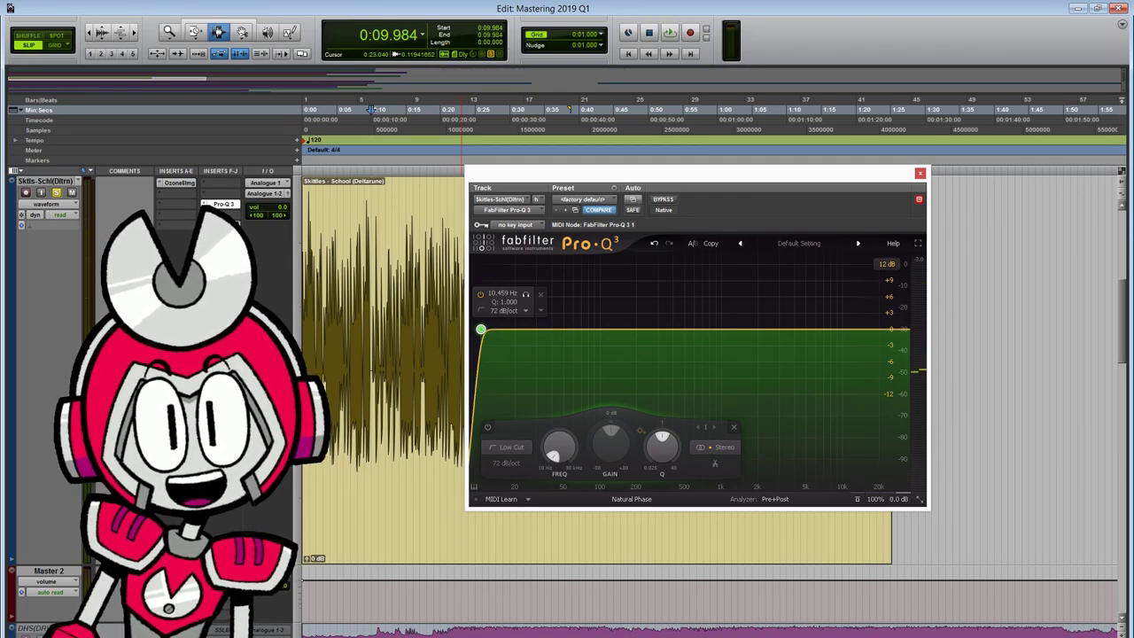
key(space)
drag(481, 329, 483, 330)
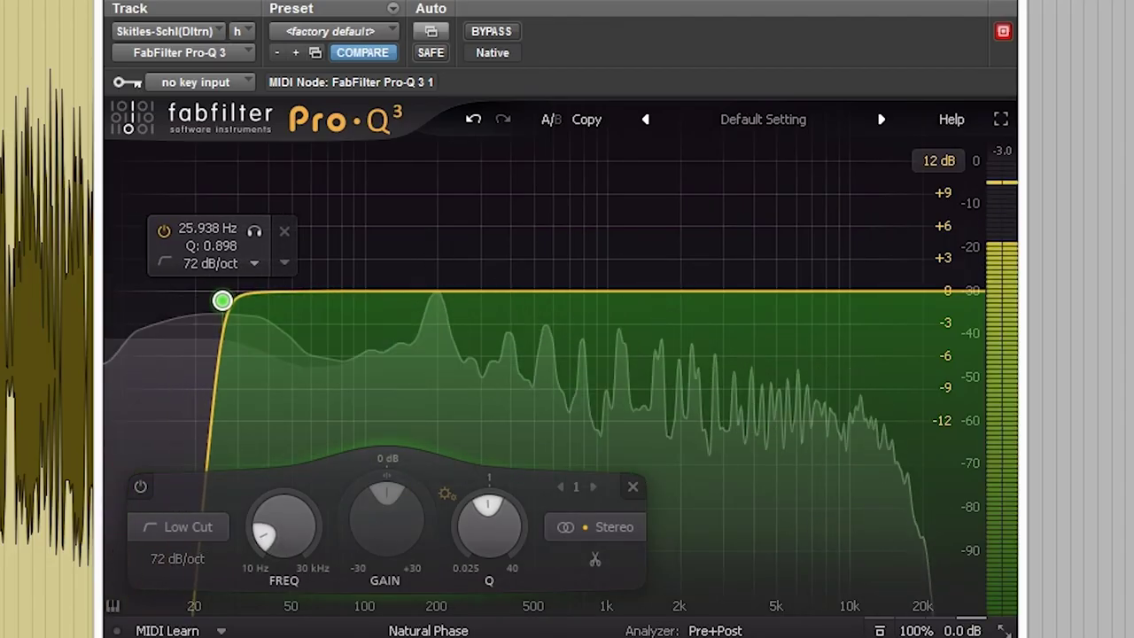
drag(220, 301, 235, 303)
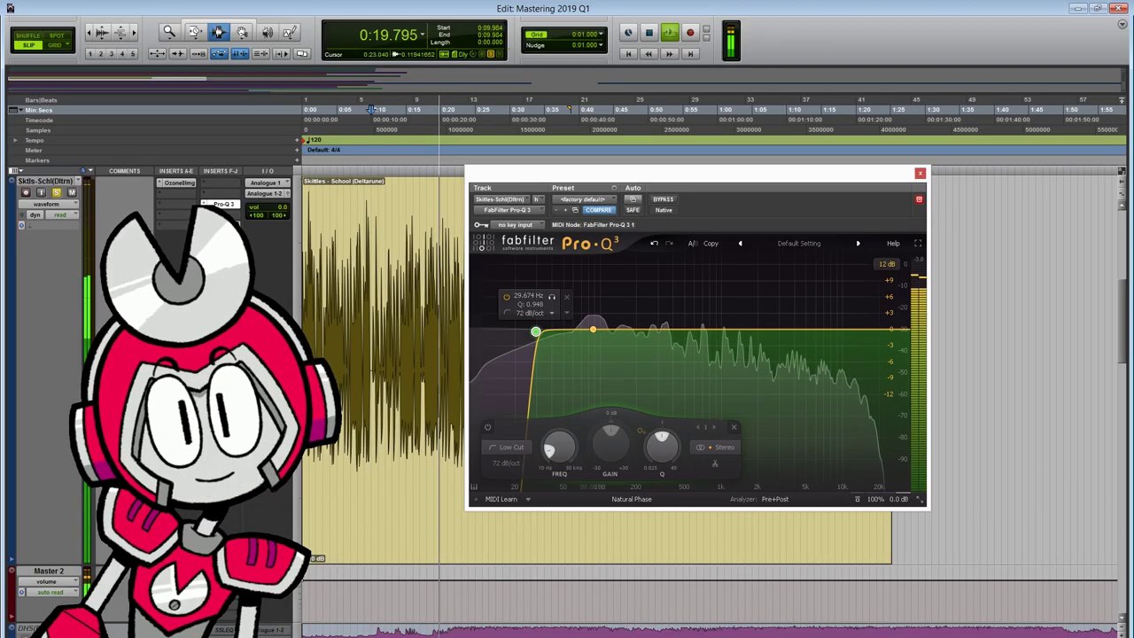
Add a bell band boosting the low end by 2 dB at about 78 Hz with a Q of about 0.72.
drag(598, 329, 580, 317)
drag(323, 267, 311, 267)
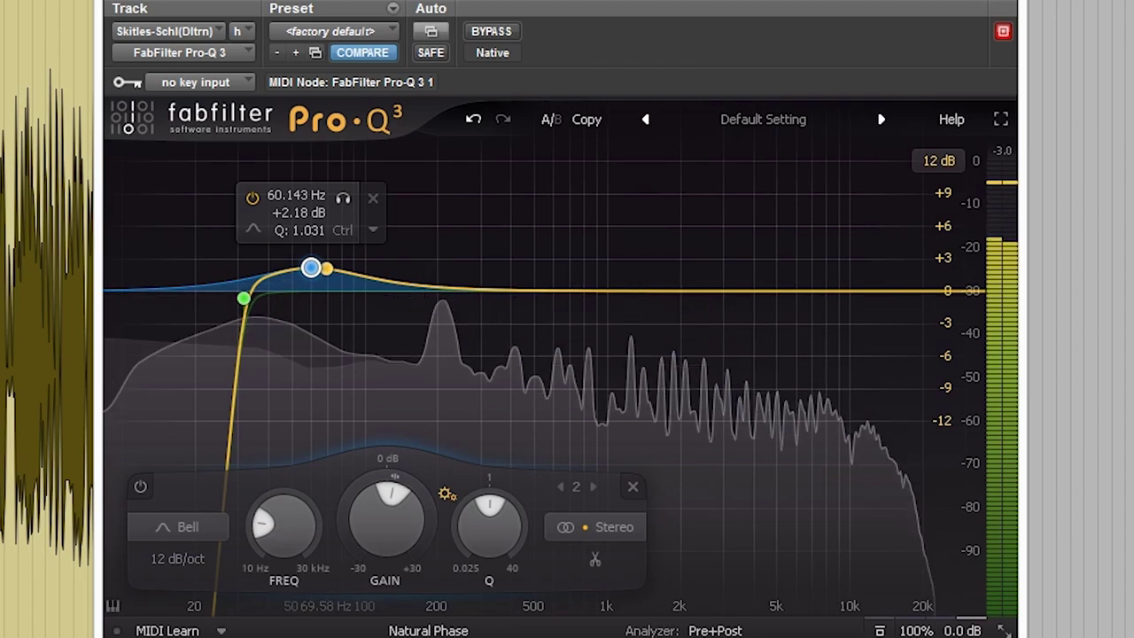
drag(311, 267, 343, 232)
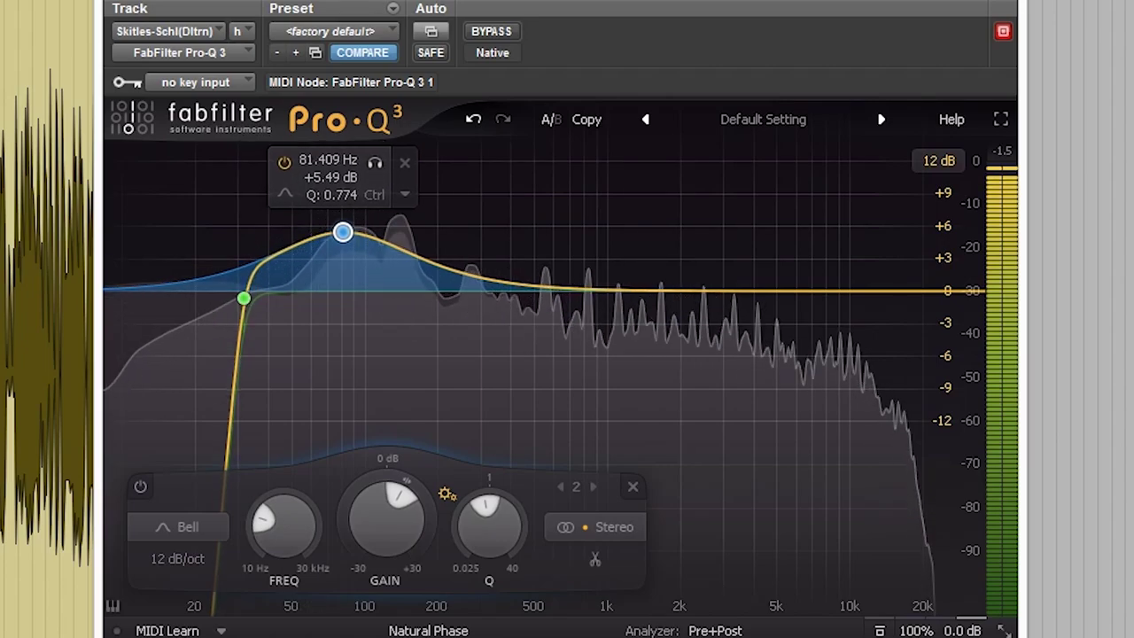
drag(589, 310, 587, 316)
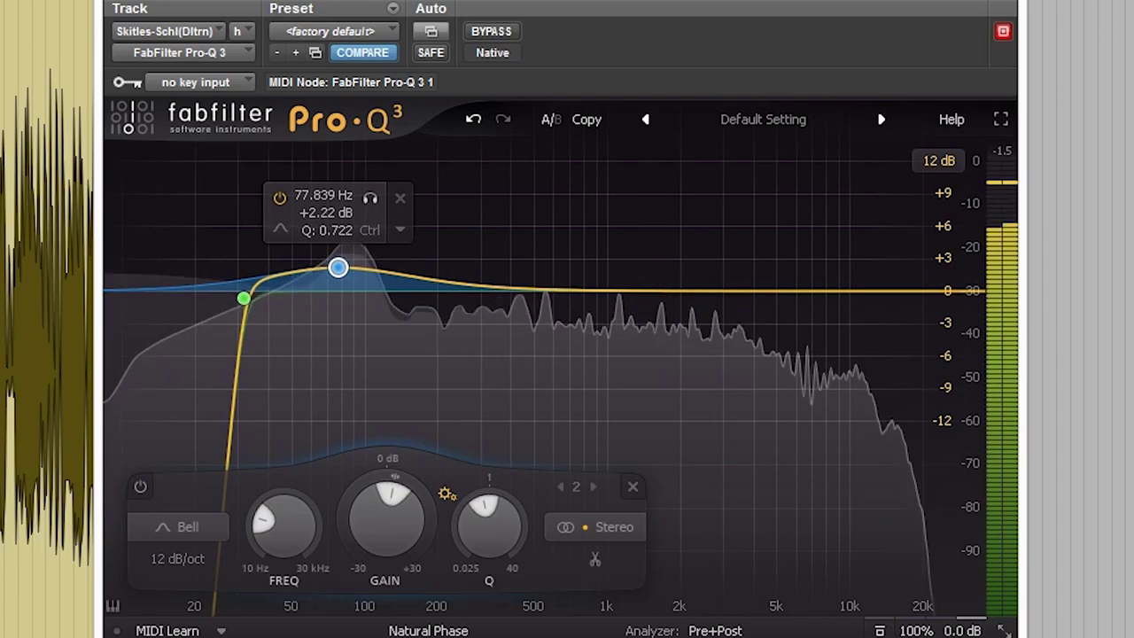
drag(337, 266, 337, 269)
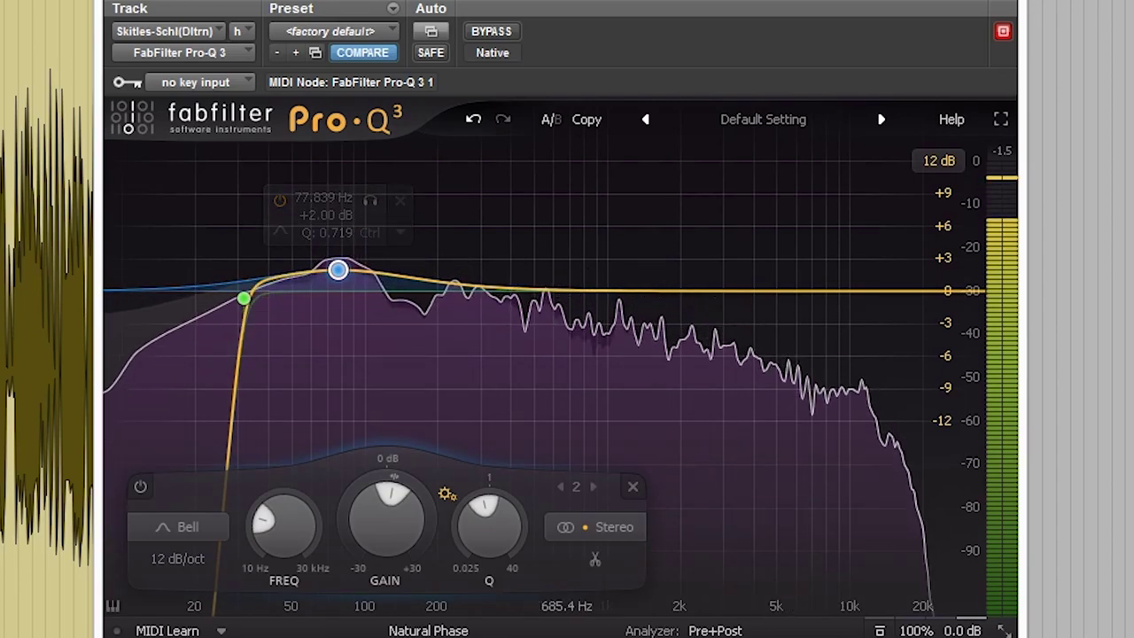
Add a narrow notch band at 9250 Hz with a Q of 15.28 to the equalizer.
click(570, 291)
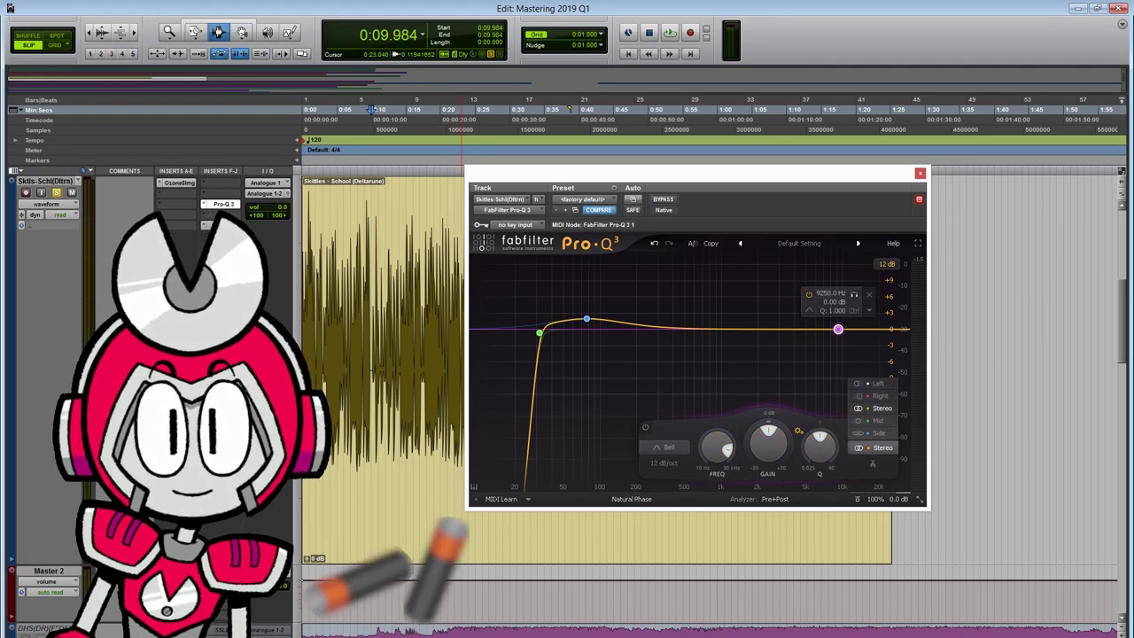
click(664, 446)
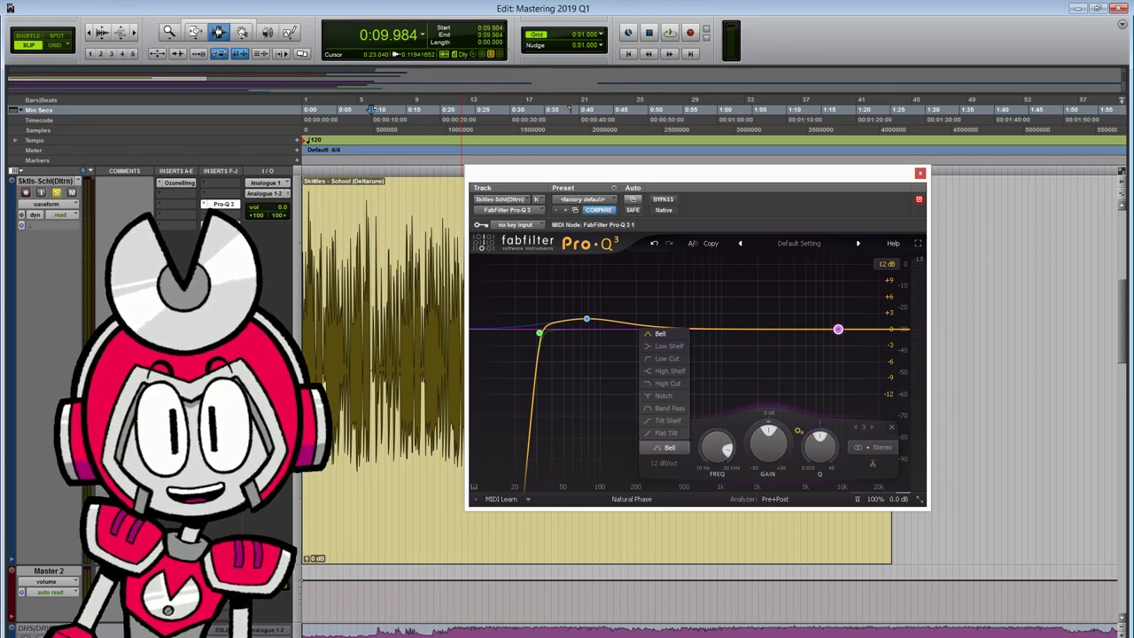
click(662, 396)
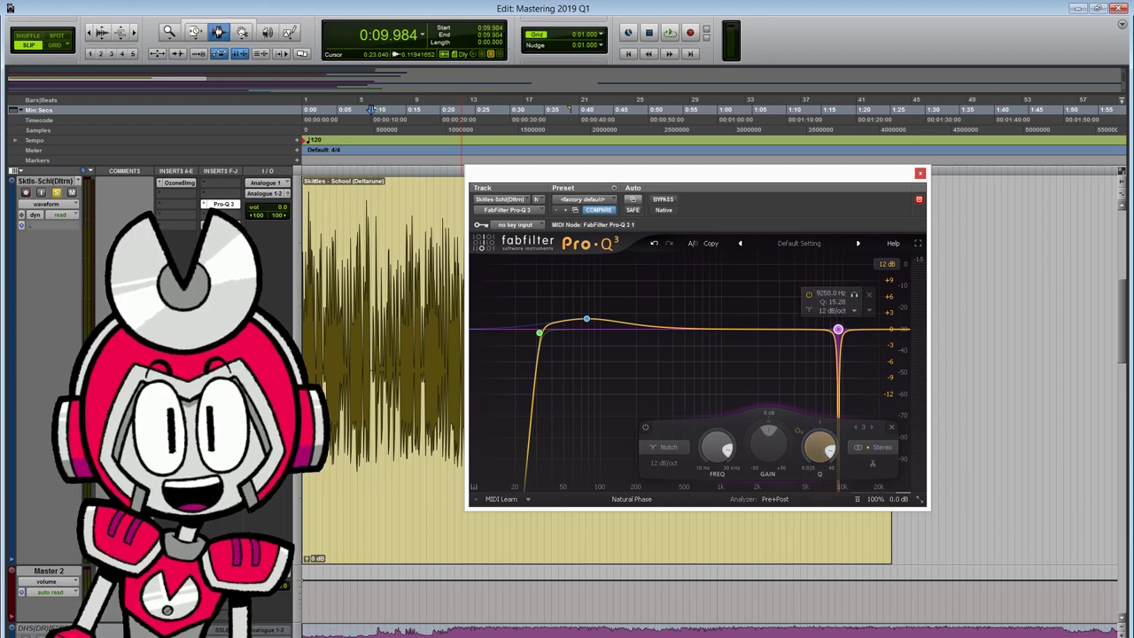
drag(682, 174, 720, 161)
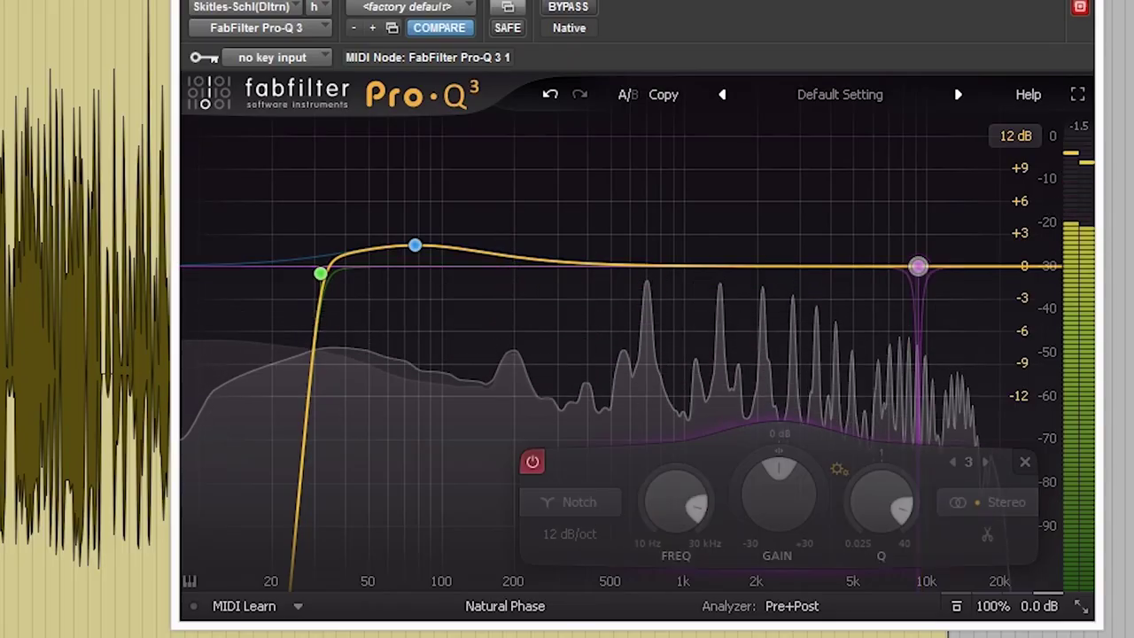
Toggle the 9250 Hz notch off and on during playback to compare, delete the band, and stop playback.
click(533, 462)
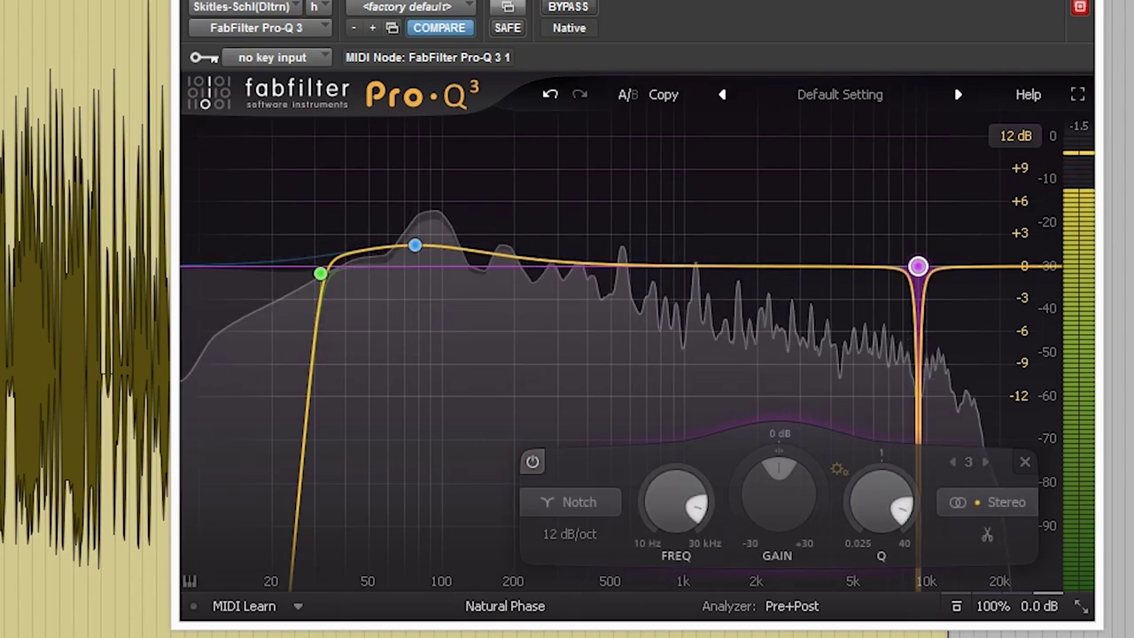
click(532, 462)
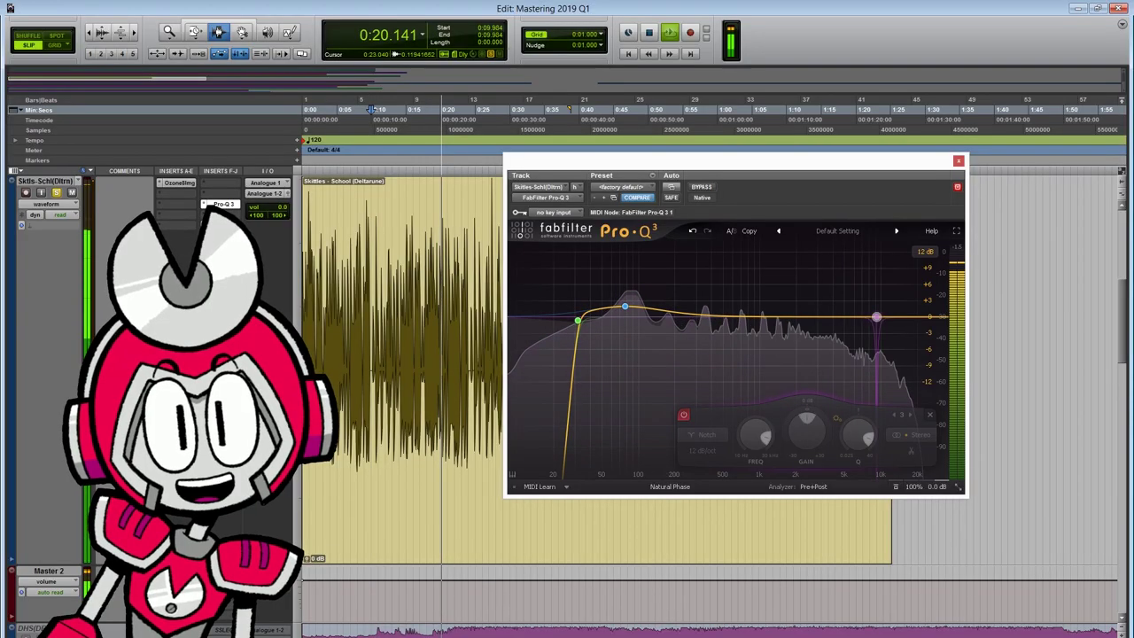
click(684, 415)
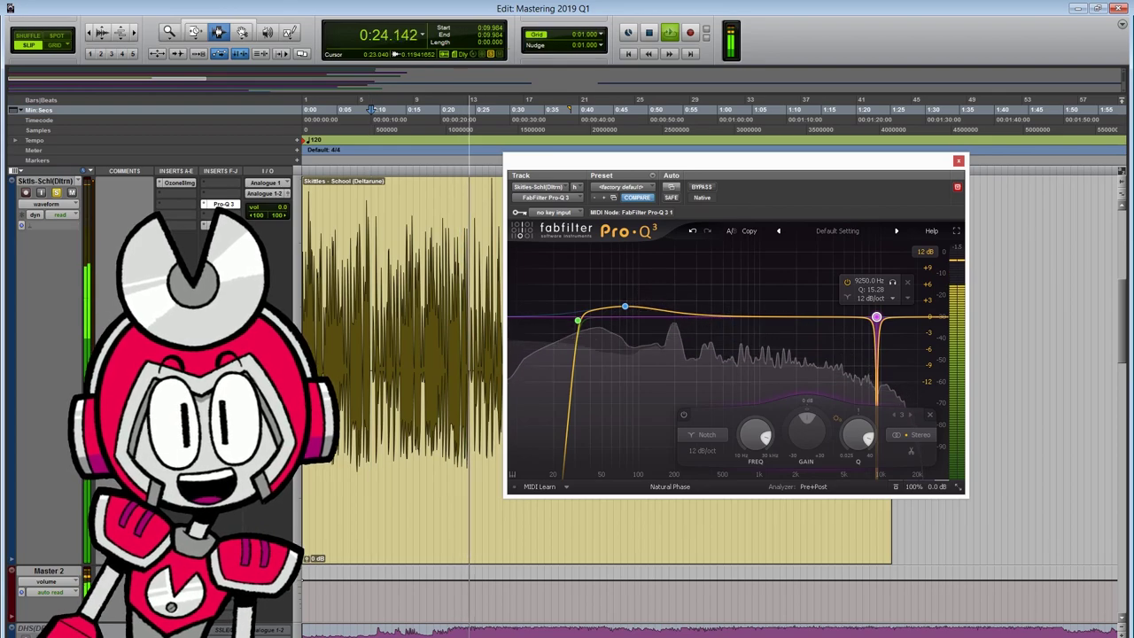
click(930, 414)
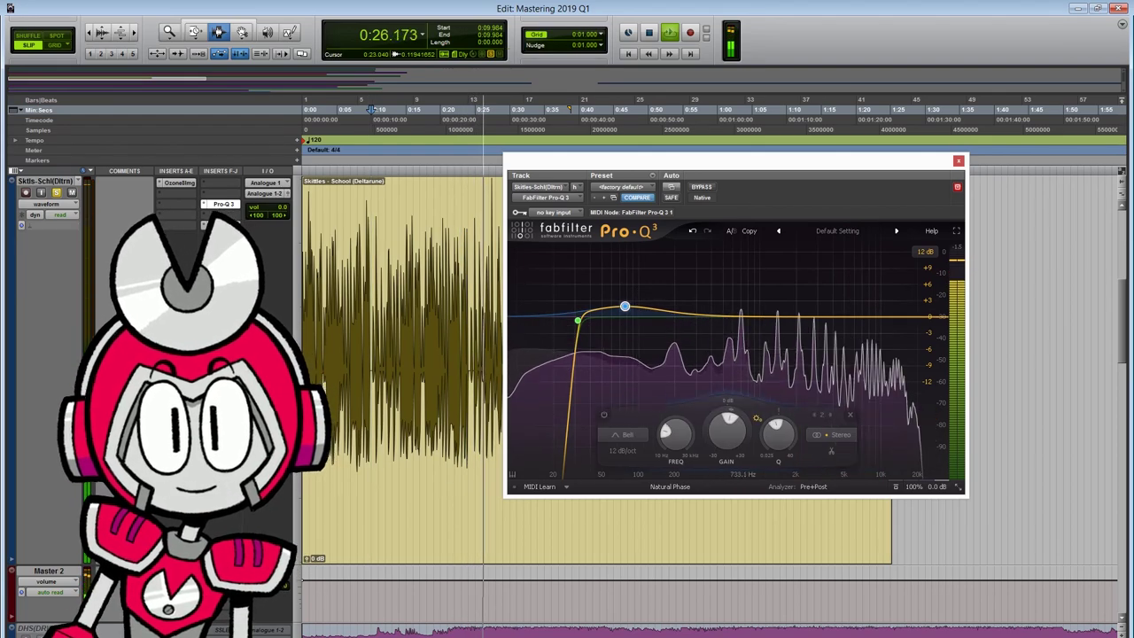
key(space)
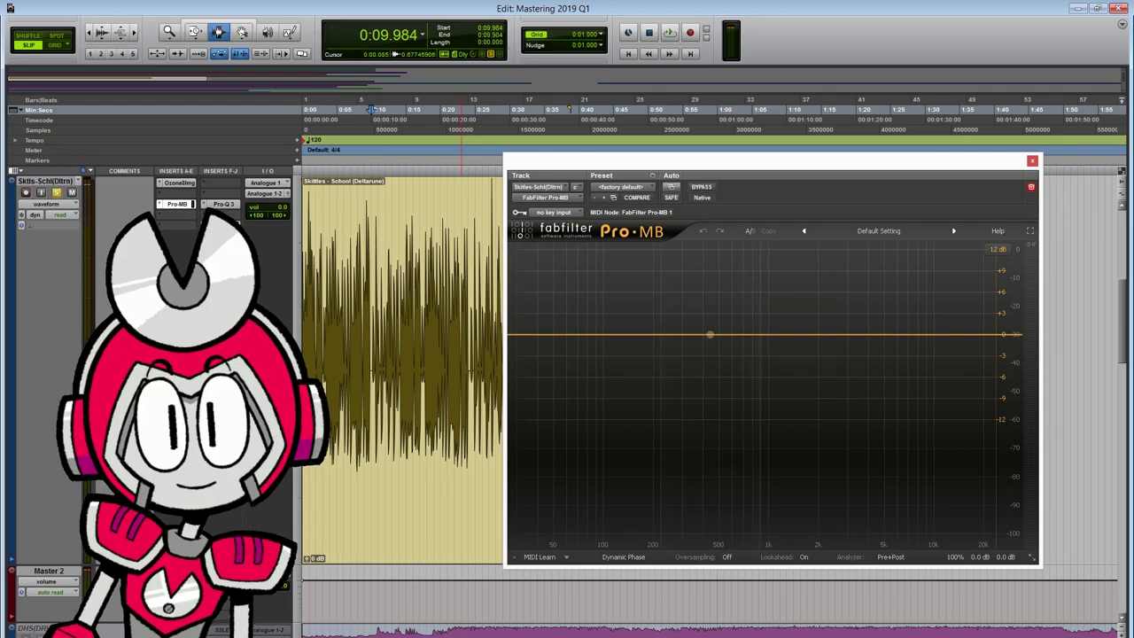
Load the Mix Bus preset EDM Master Part 3 of 3 bM in FabFilter Pro-MB.
click(878, 231)
mouse_move(851, 324)
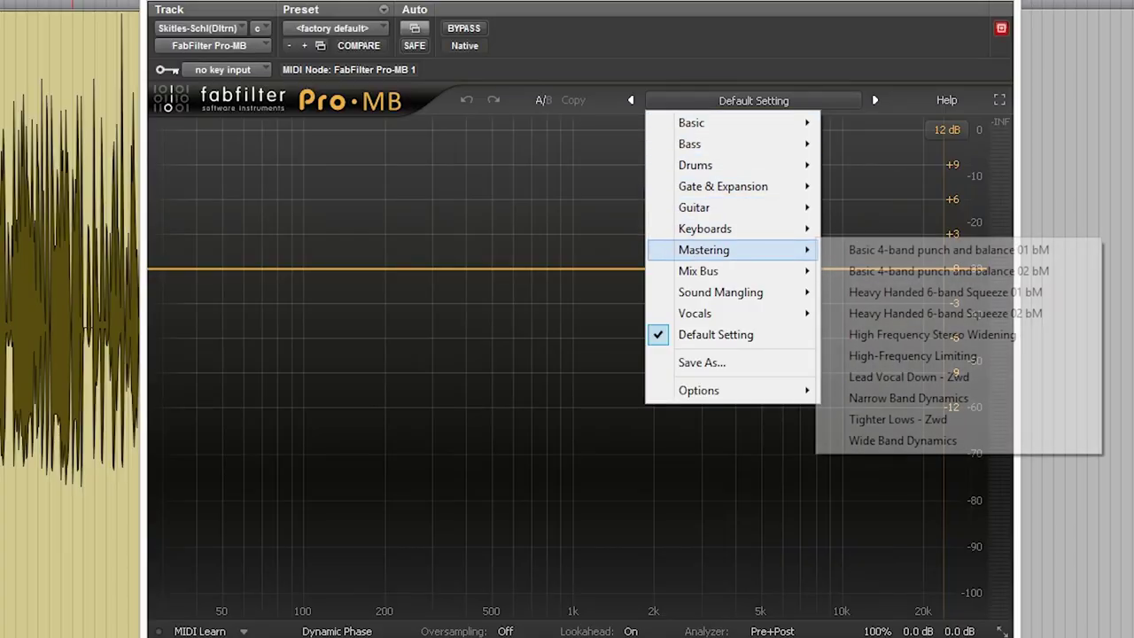
mouse_move(744, 271)
click(917, 334)
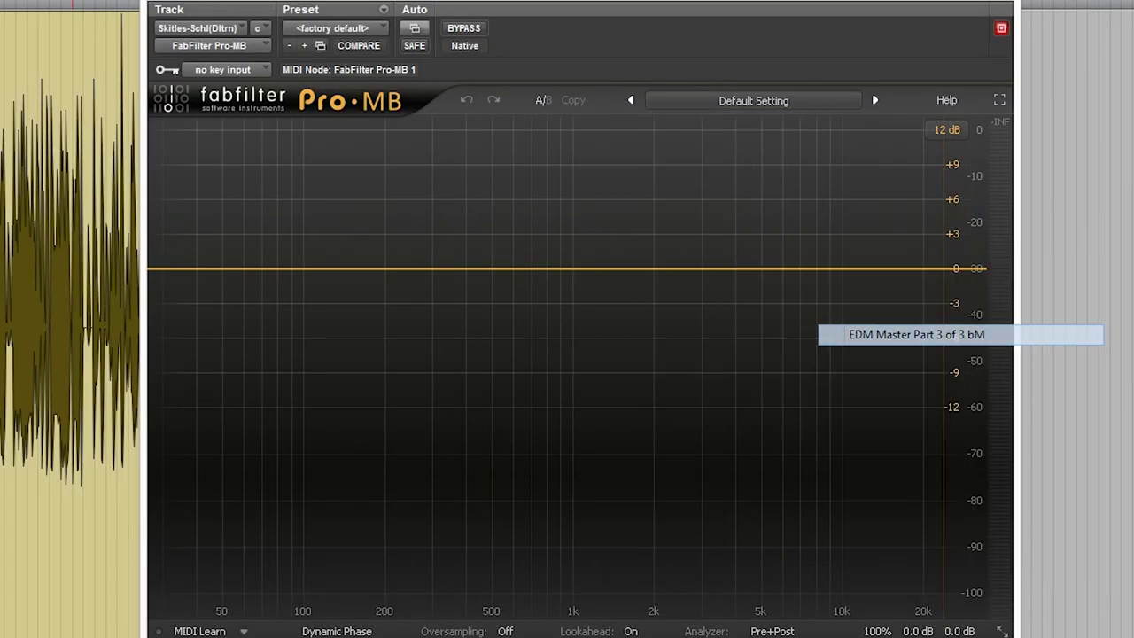
Disable the green upper-mid band in Pro-MB and play the track with only the low band active.
click(704, 268)
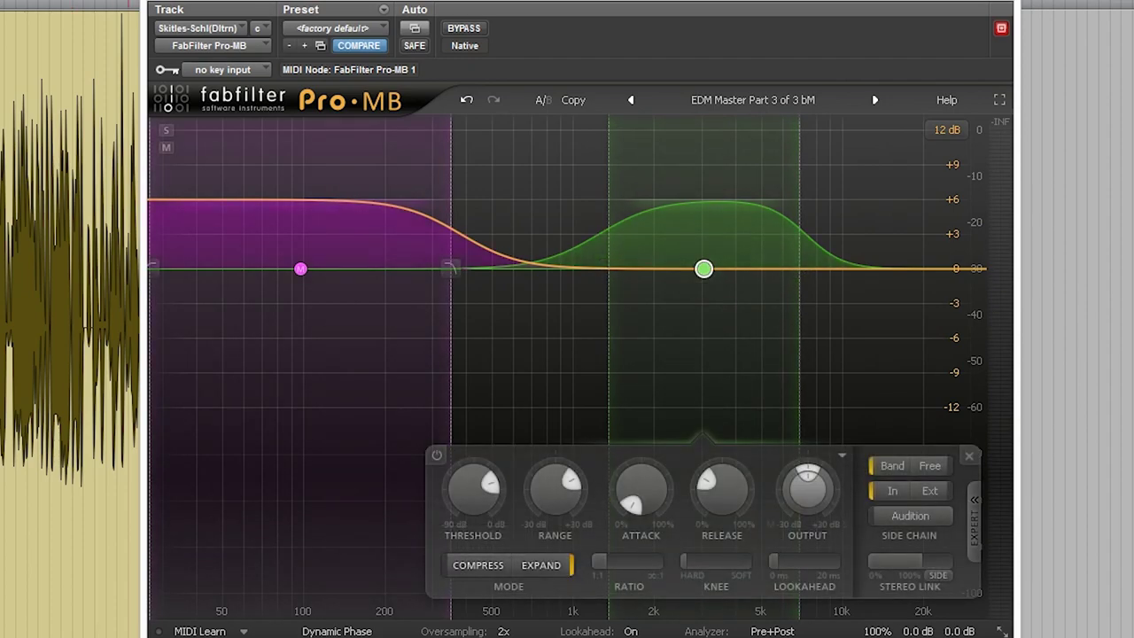
click(437, 455)
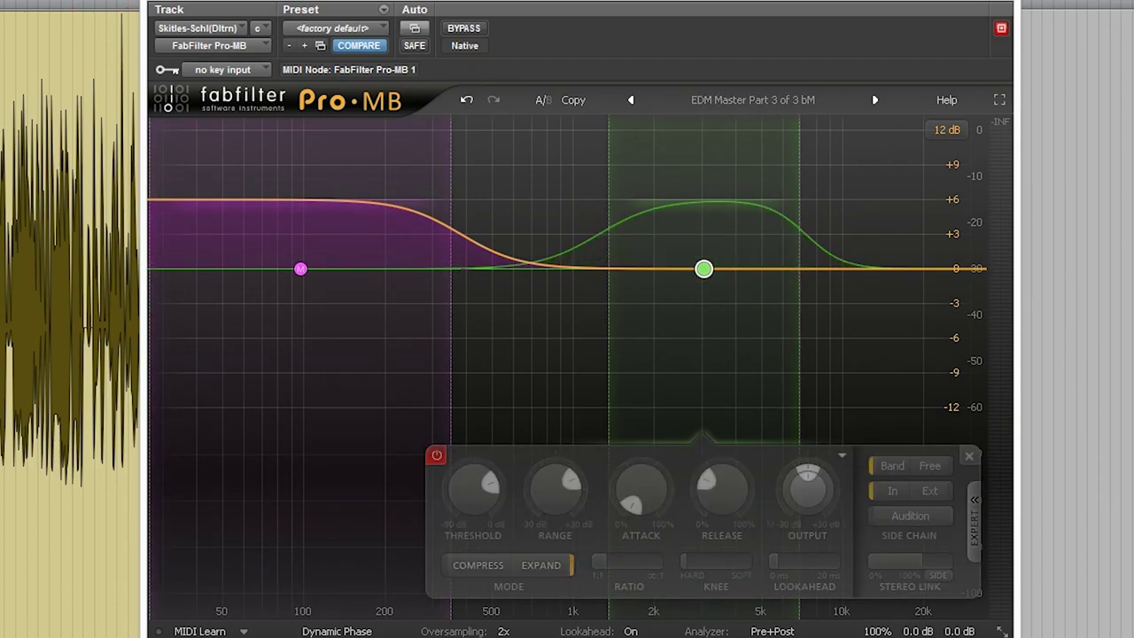
key(space)
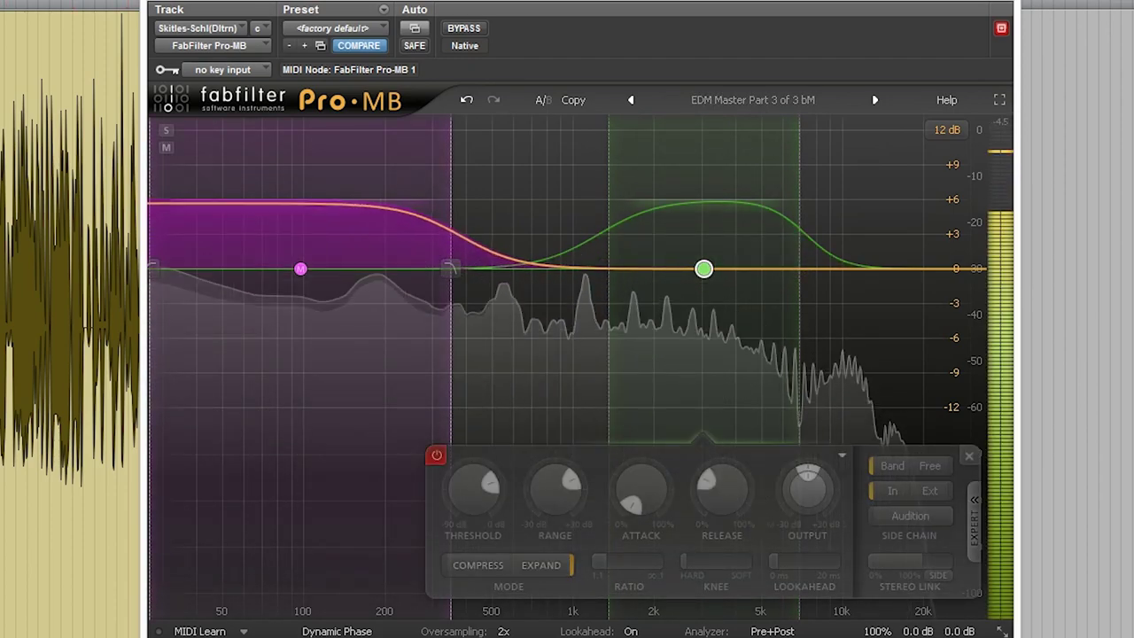
Reduce the range of the purple low band in Pro-MB to about +3 dB.
click(300, 268)
mouse_move(209, 489)
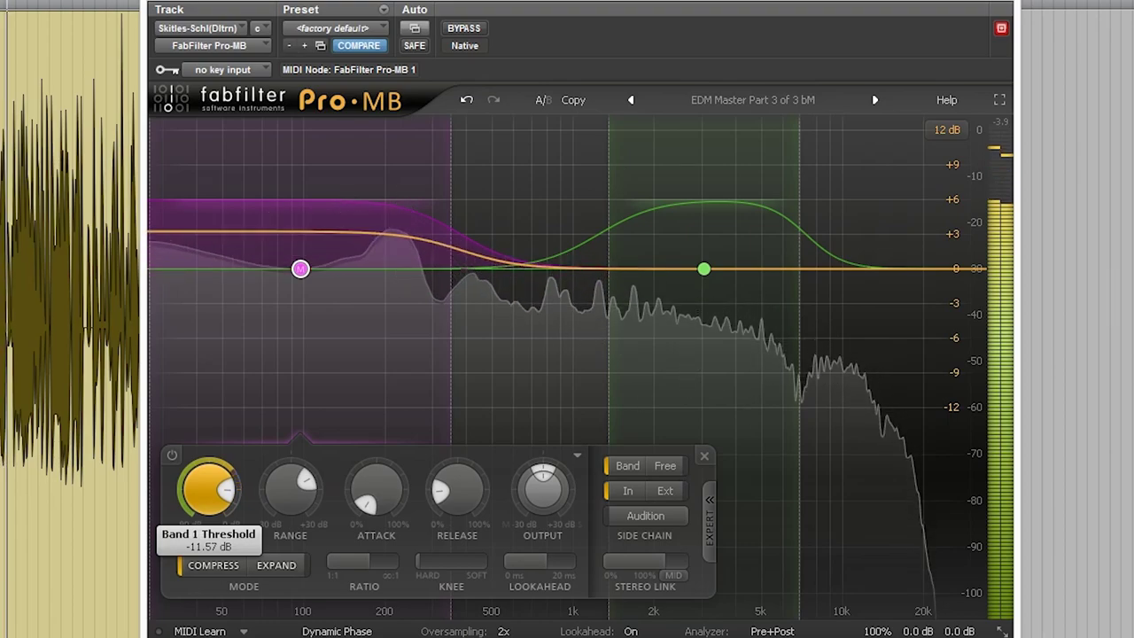
mouse_move(301, 200)
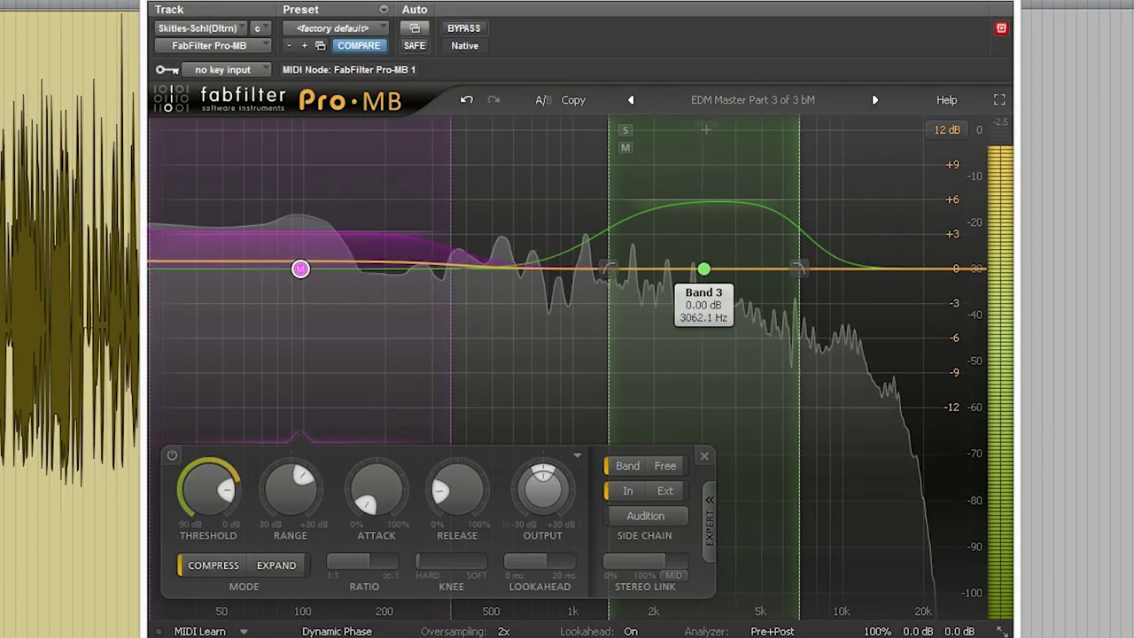
Re-enable the green upper-mid band in Pro-MB, lower its threshold and reduce its range to about +3 dB.
click(704, 268)
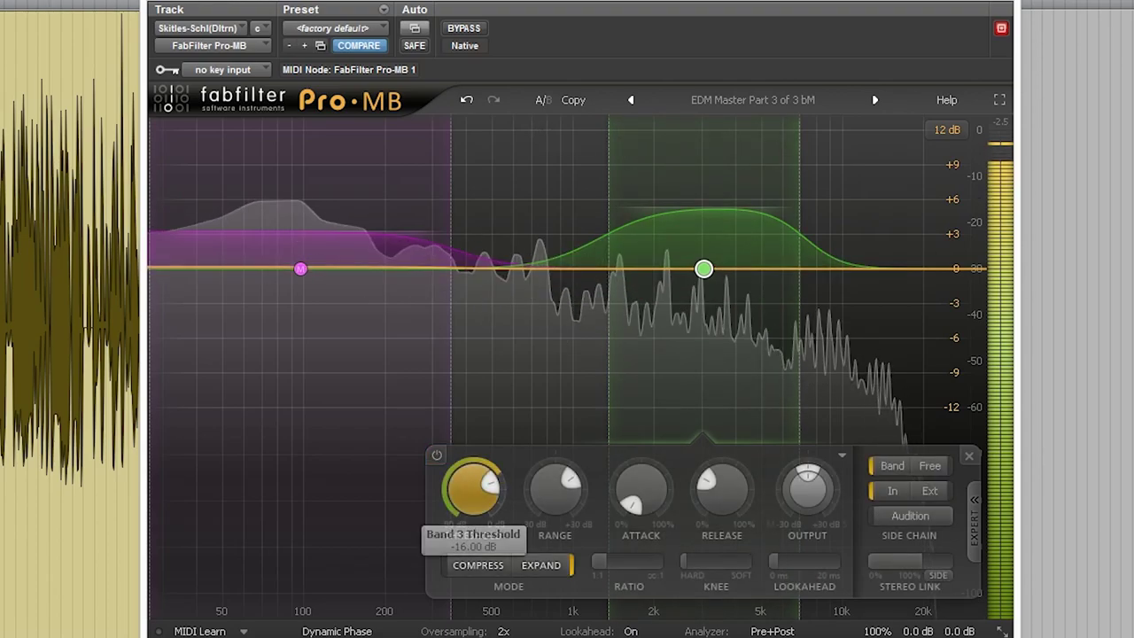
drag(474, 489, 474, 518)
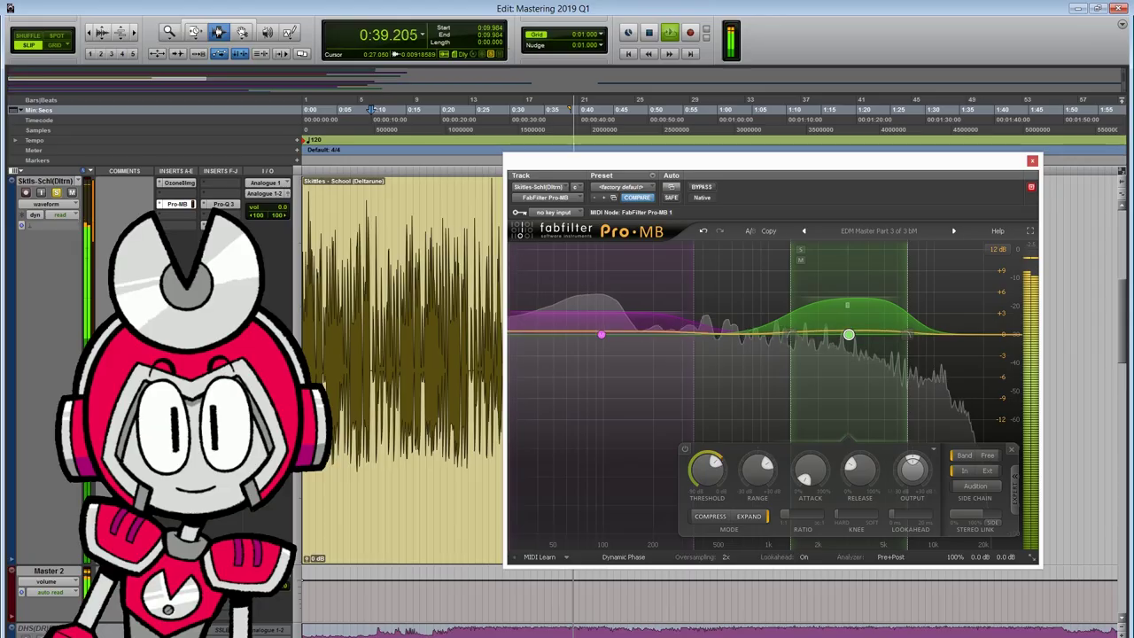
drag(704, 208, 703, 218)
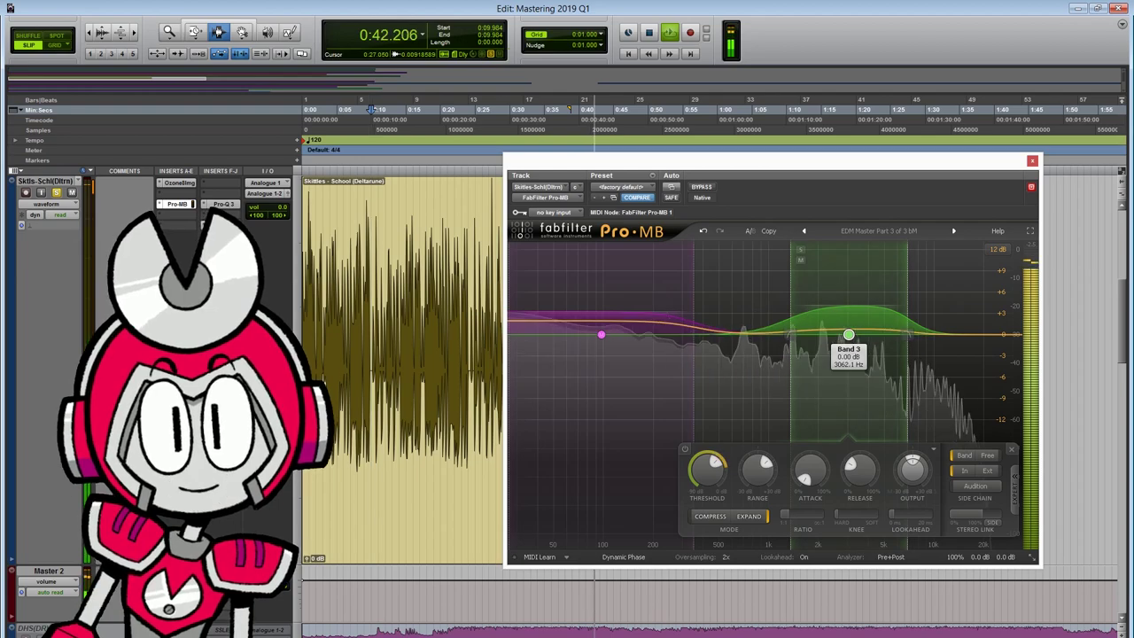
drag(849, 306, 849, 313)
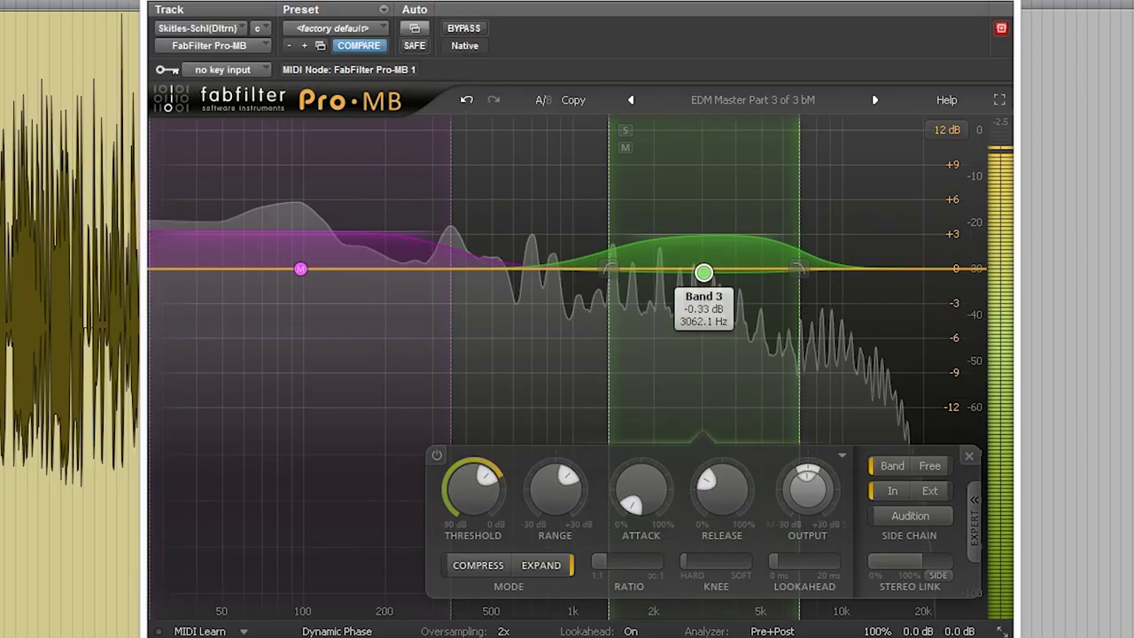
mouse_move(474, 490)
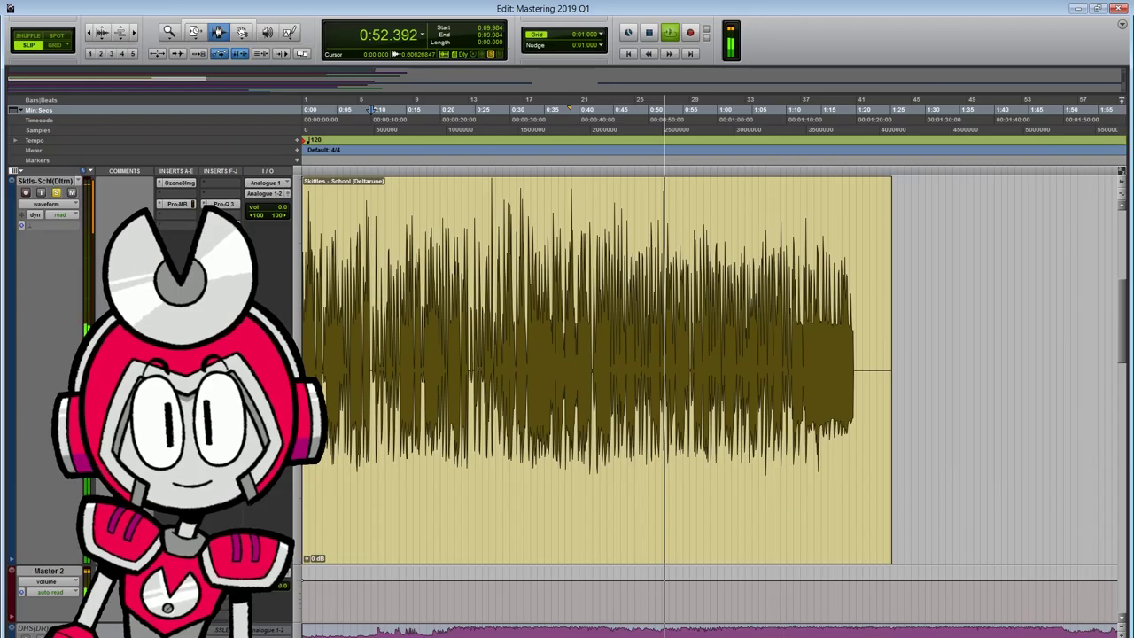
Set the Pro-L 2 limiter gain to +8.4 dB and select the low cut band in Pro-Q 3.
click(221, 225)
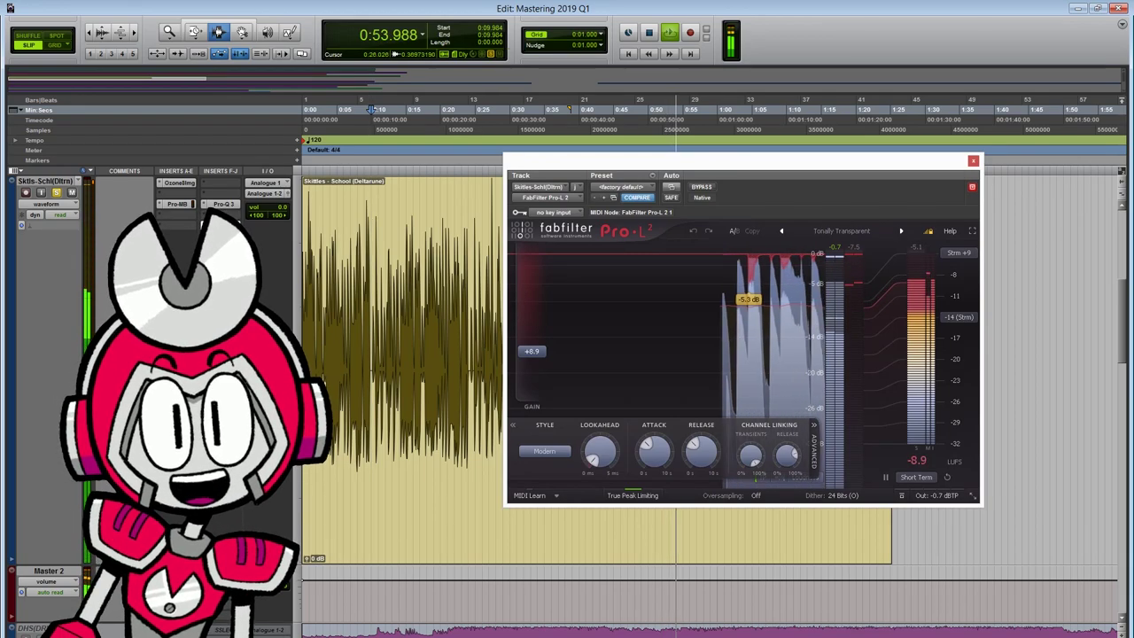
drag(531, 352, 532, 354)
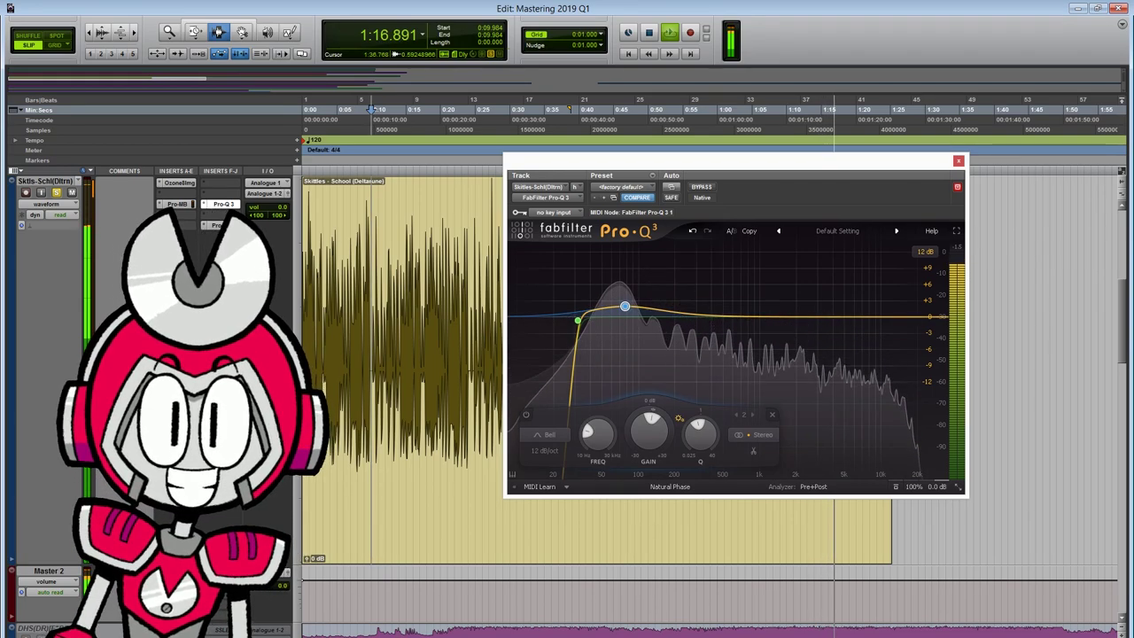
click(578, 320)
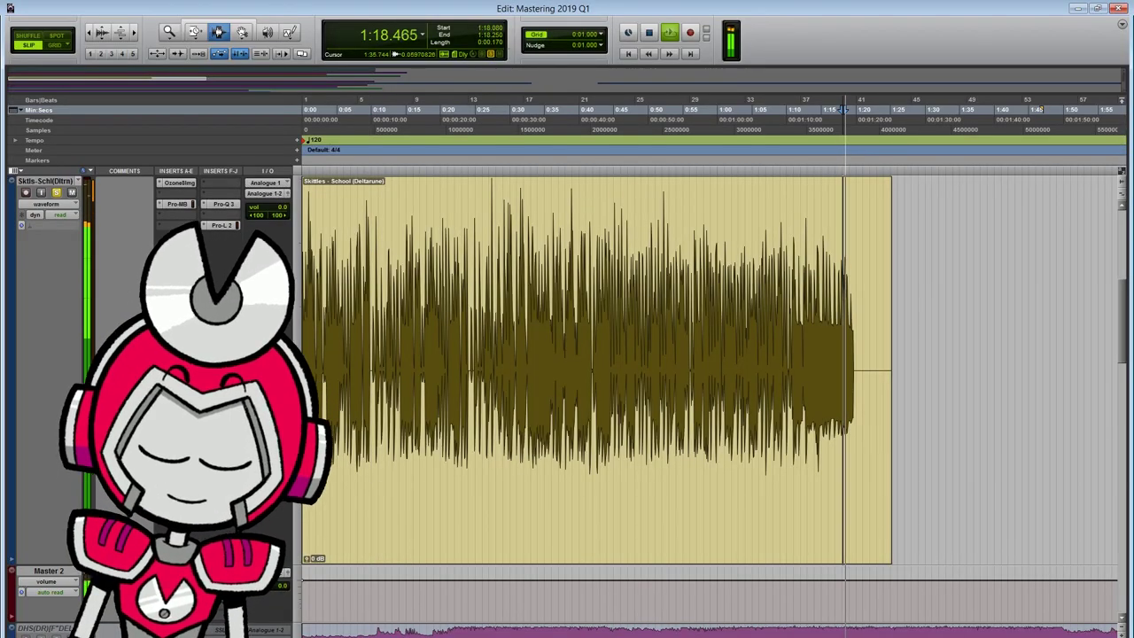
Play to the end of the music clip, stop at 1:21.802 and delete the silent tail after that point.
key(t)
key(t)
key(t)
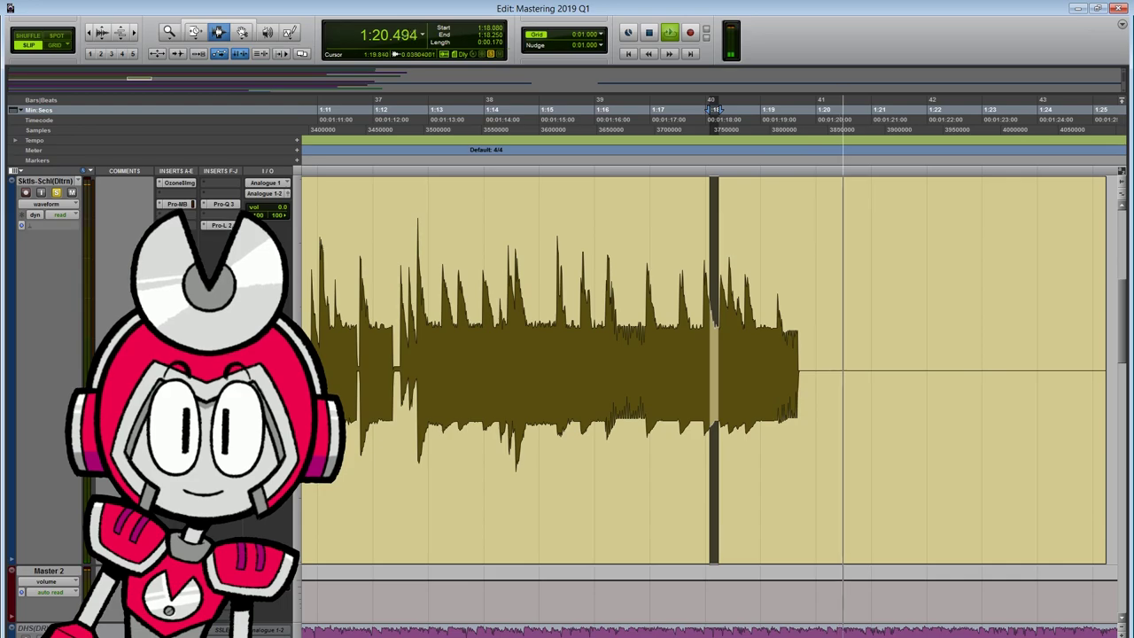
click(773, 266)
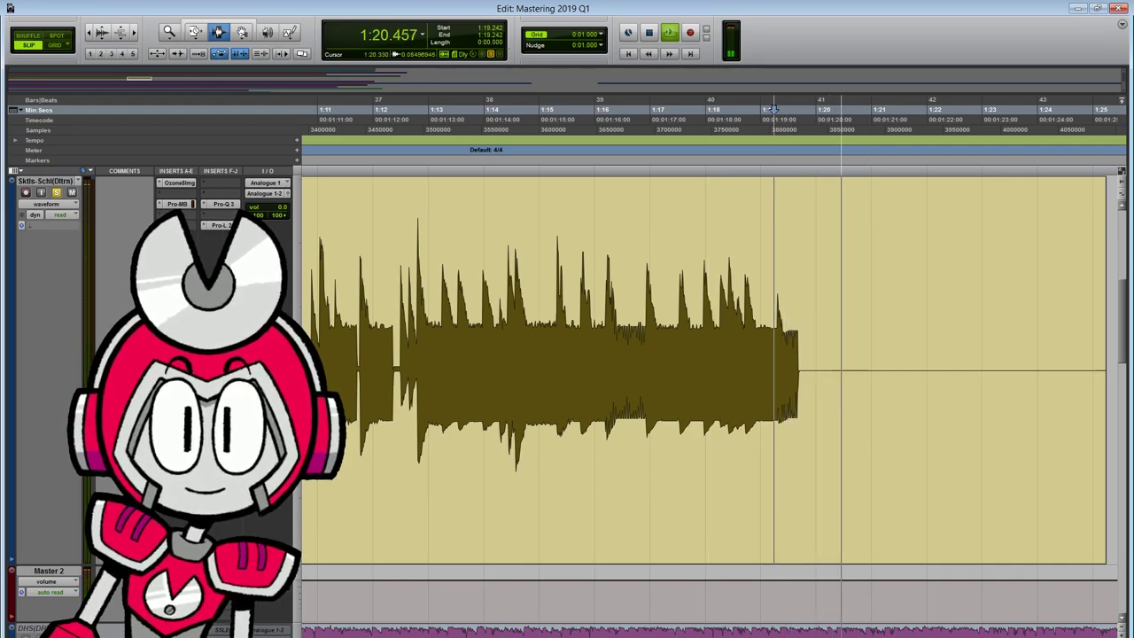
key(space)
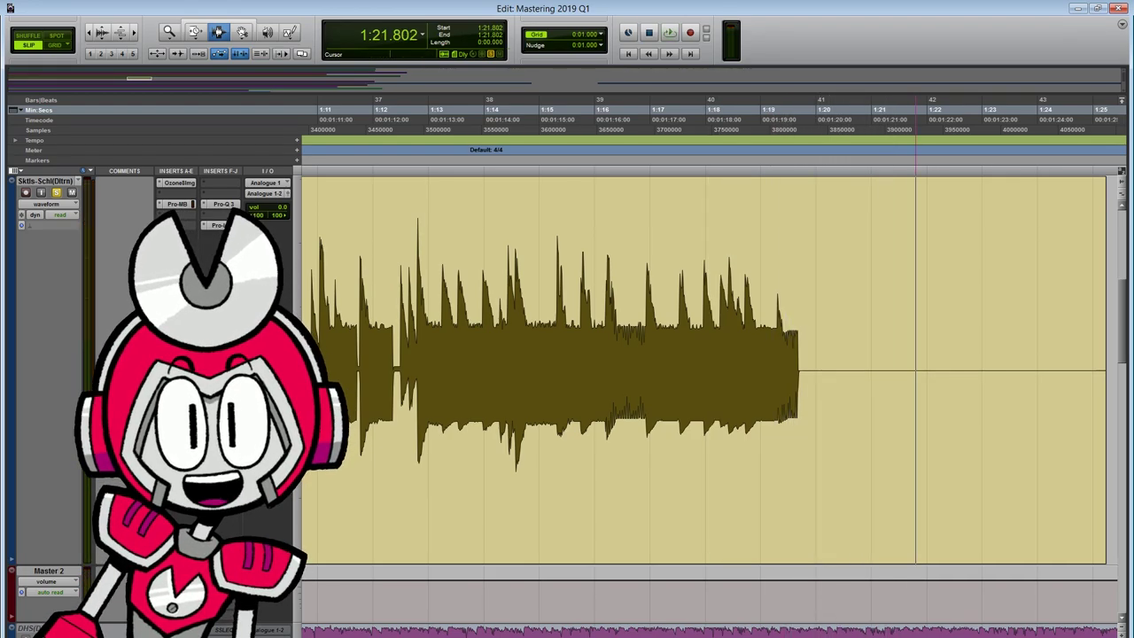
drag(916, 354, 1123, 354)
key(Delete)
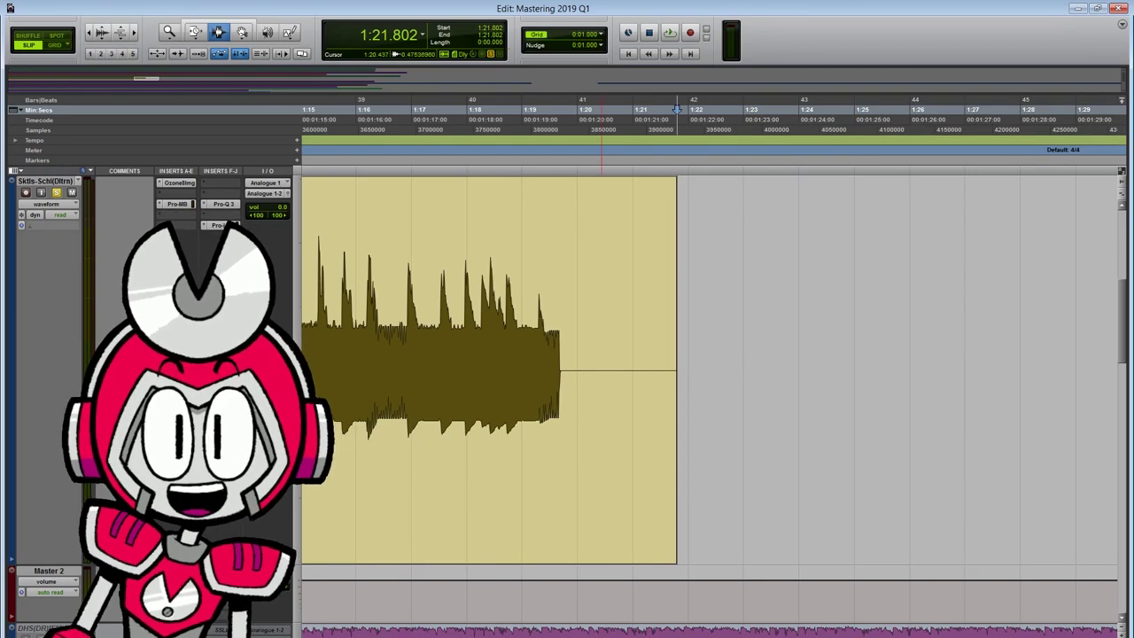
Play the trimmed clip's ending from about 1:17.8 to check it.
key(ctrl+bracketleft)
key(ctrl+bracketleft)
key(ctrl+bracketleft)
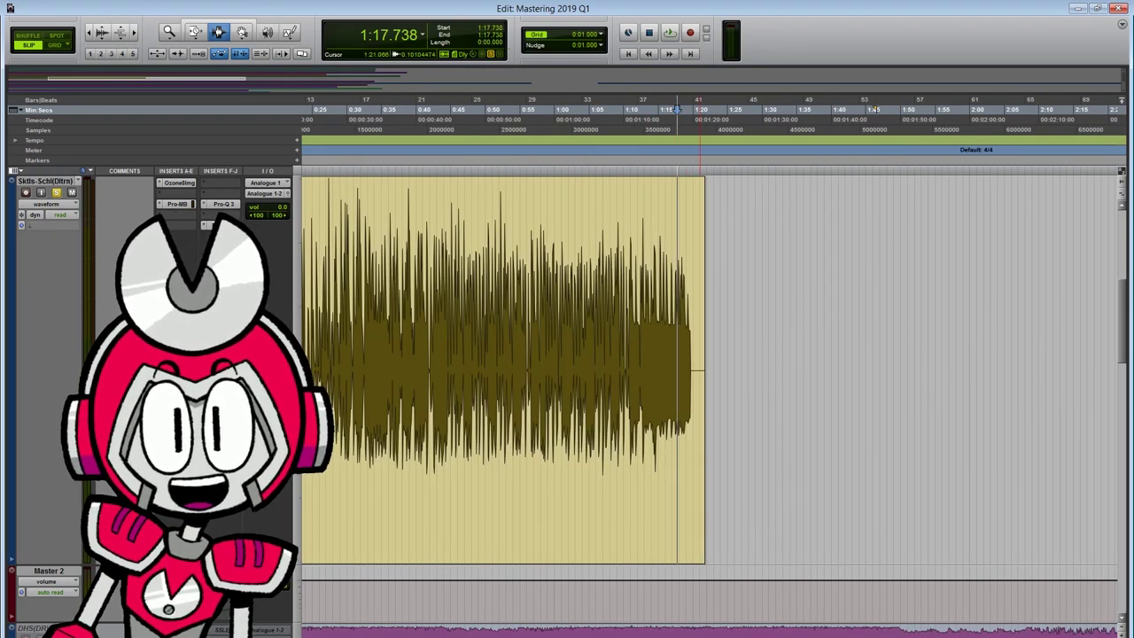
drag(689, 355, 718, 355)
click(670, 354)
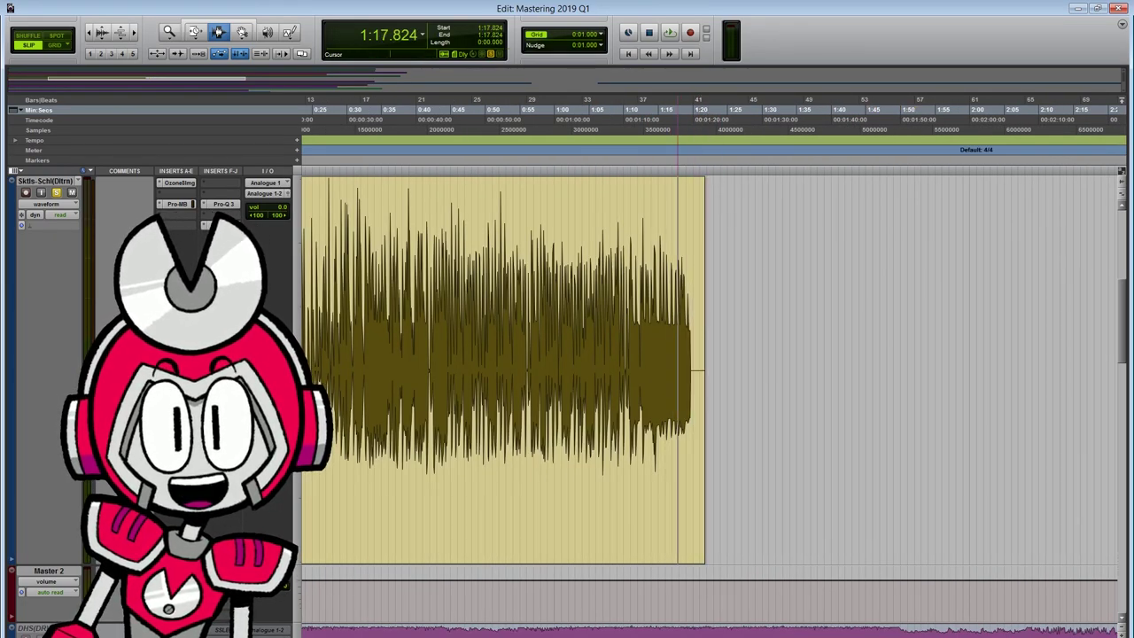
key(space)
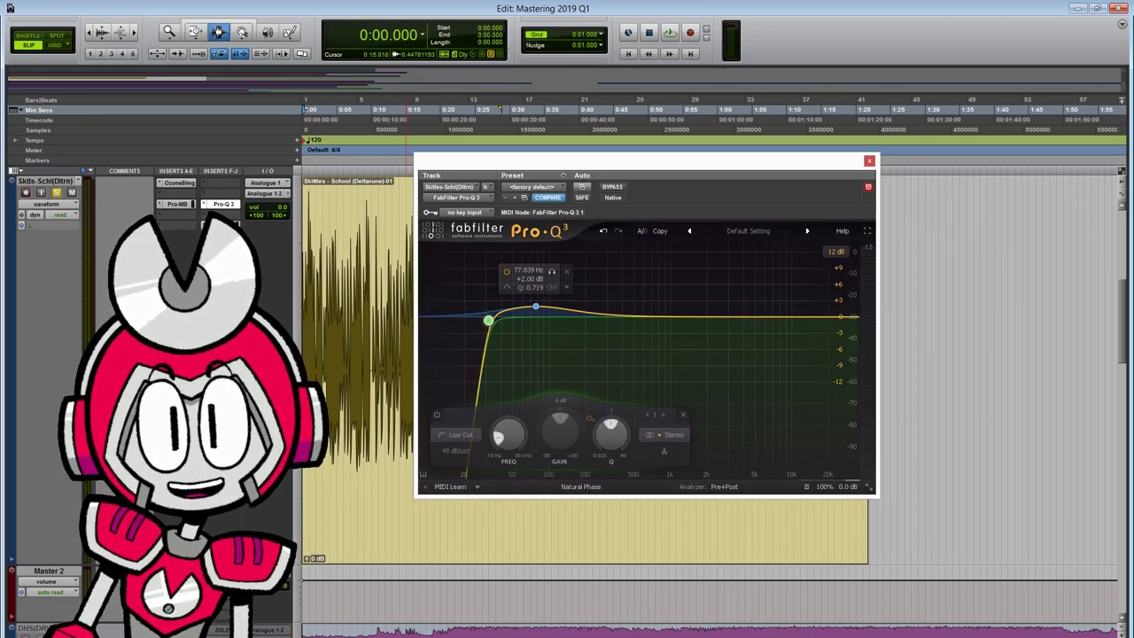
Move the Pro-L 2 window aside, insert the Ozone 8 Exciter on the music track and start playback.
click(535, 305)
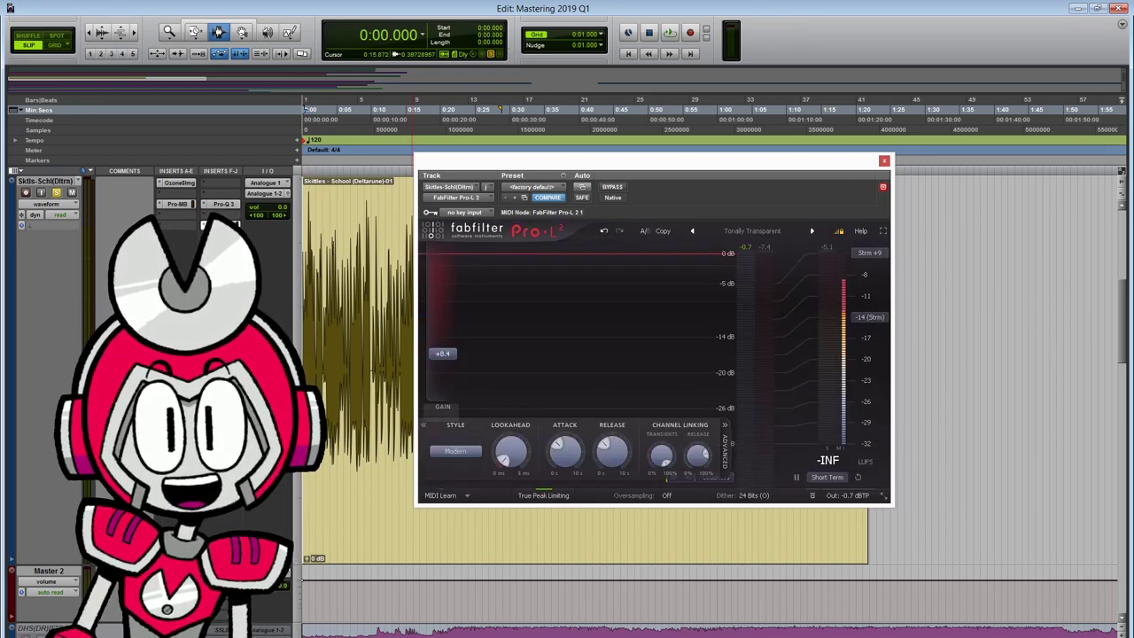
drag(567, 161, 656, 178)
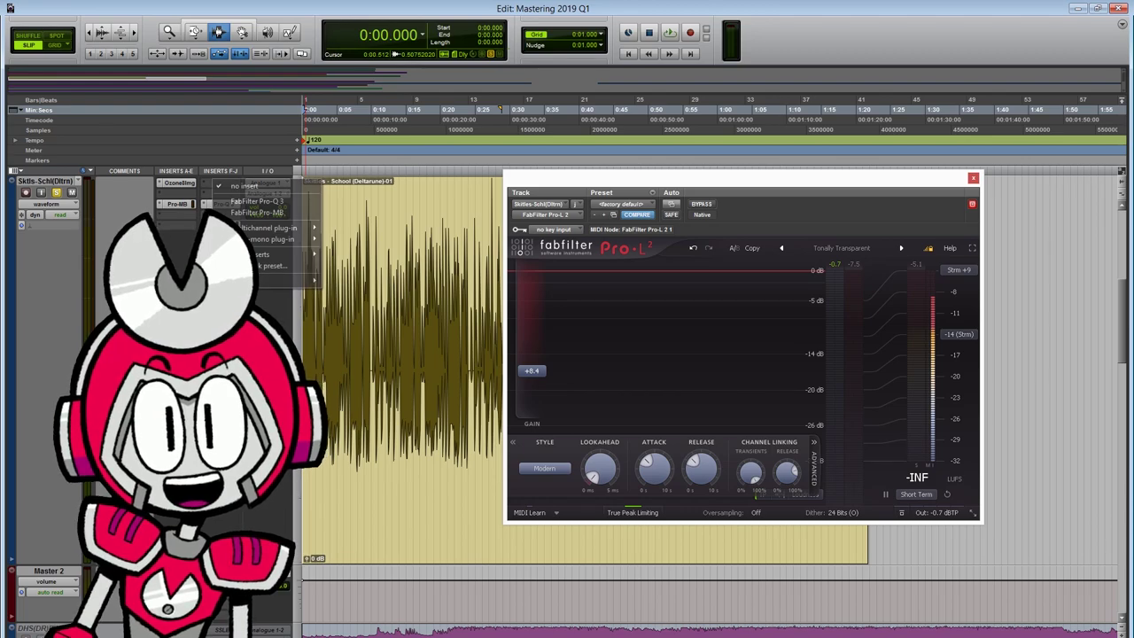
mouse_move(270, 227)
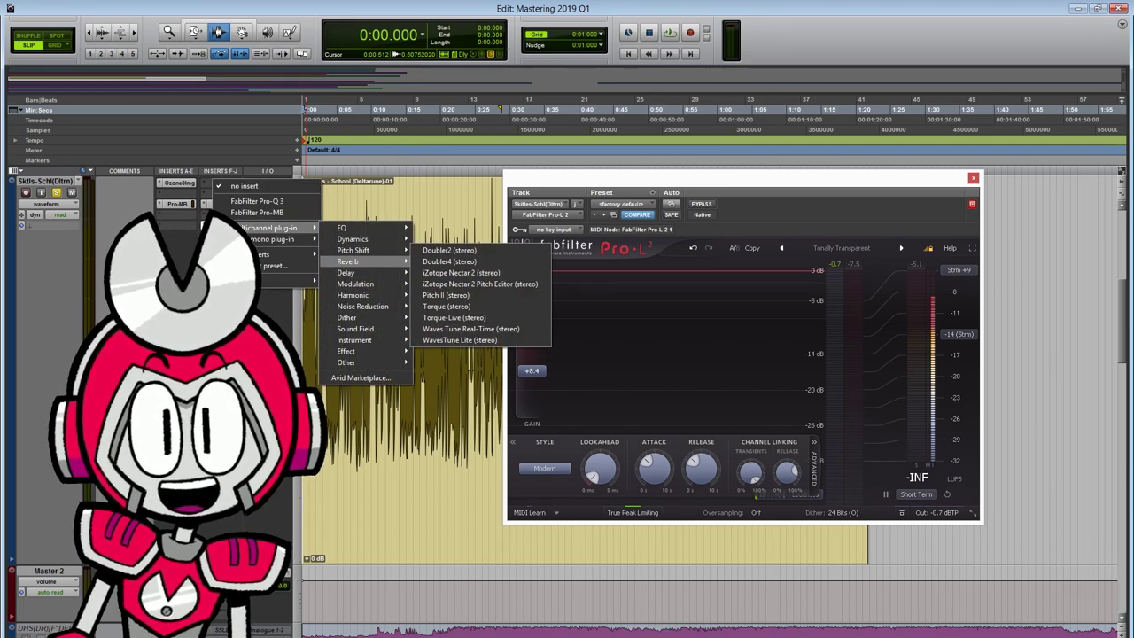
mouse_move(362, 306)
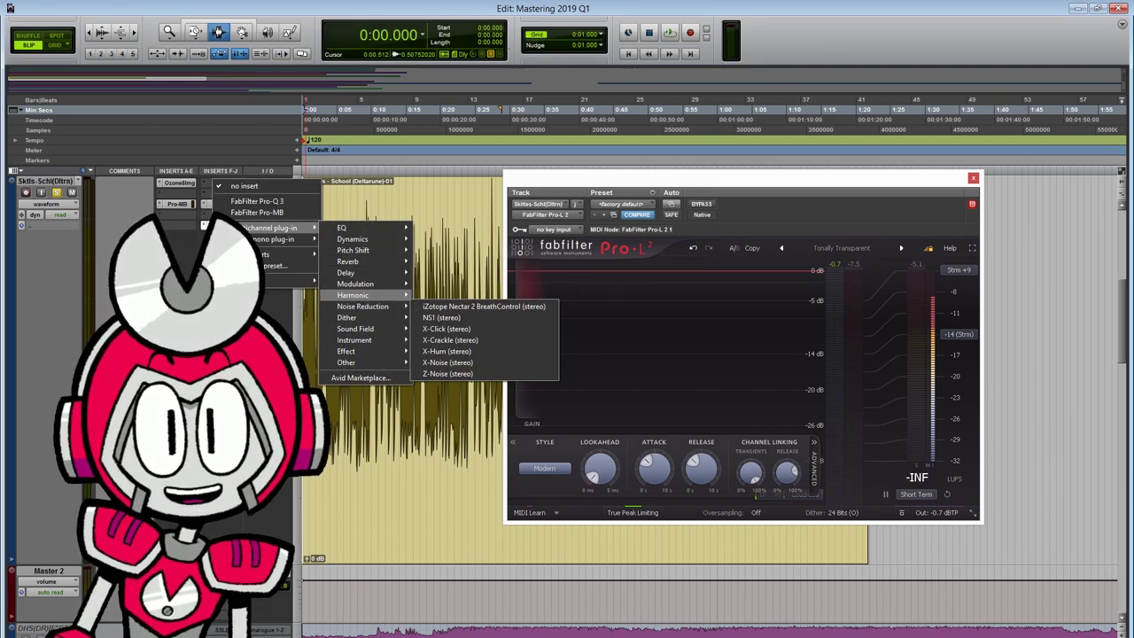
click(458, 441)
key(space)
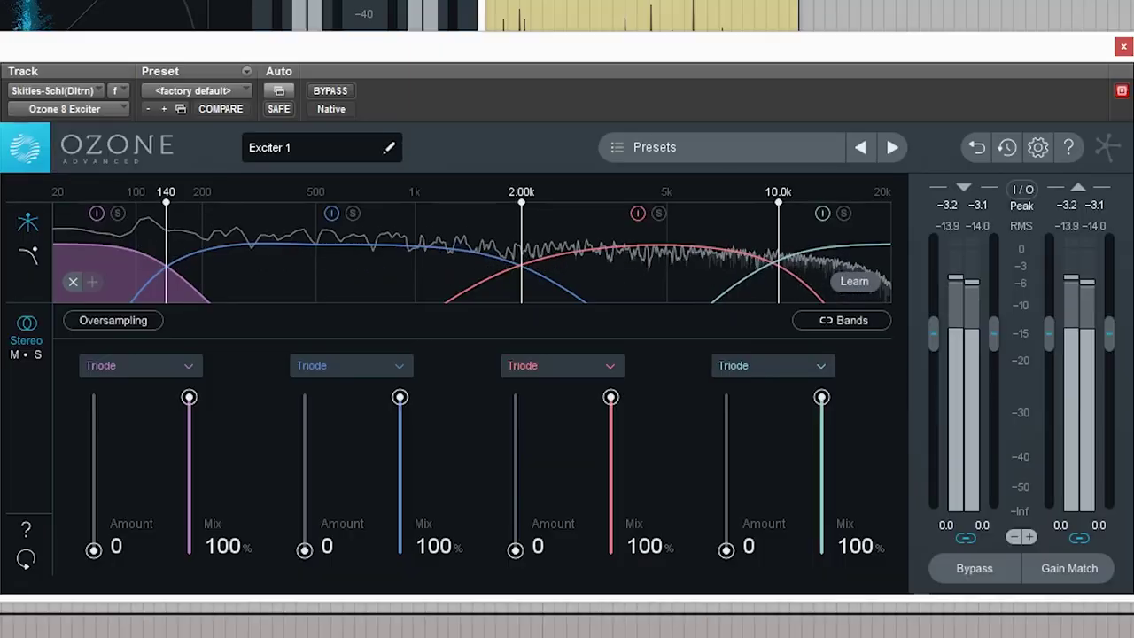
Set the exciter's second band to amount 2.2 and mix 43.8%, and its third band to amount 4.1 and mix 68.6%.
drag(577, 541, 577, 468)
drag(304, 421, 304, 522)
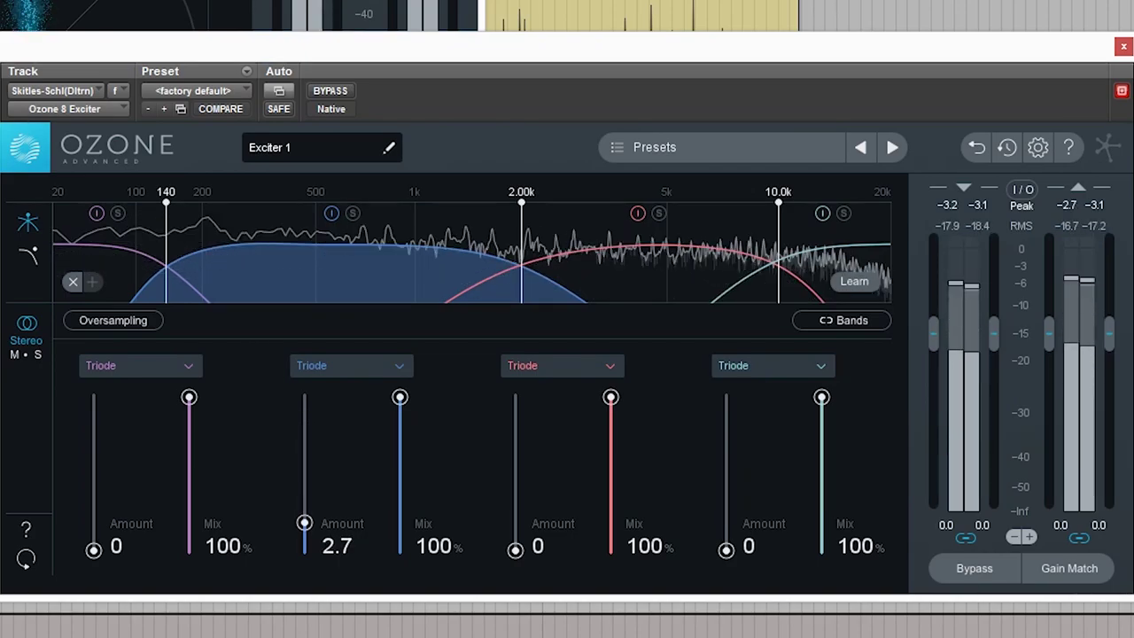
drag(514, 550, 515, 410)
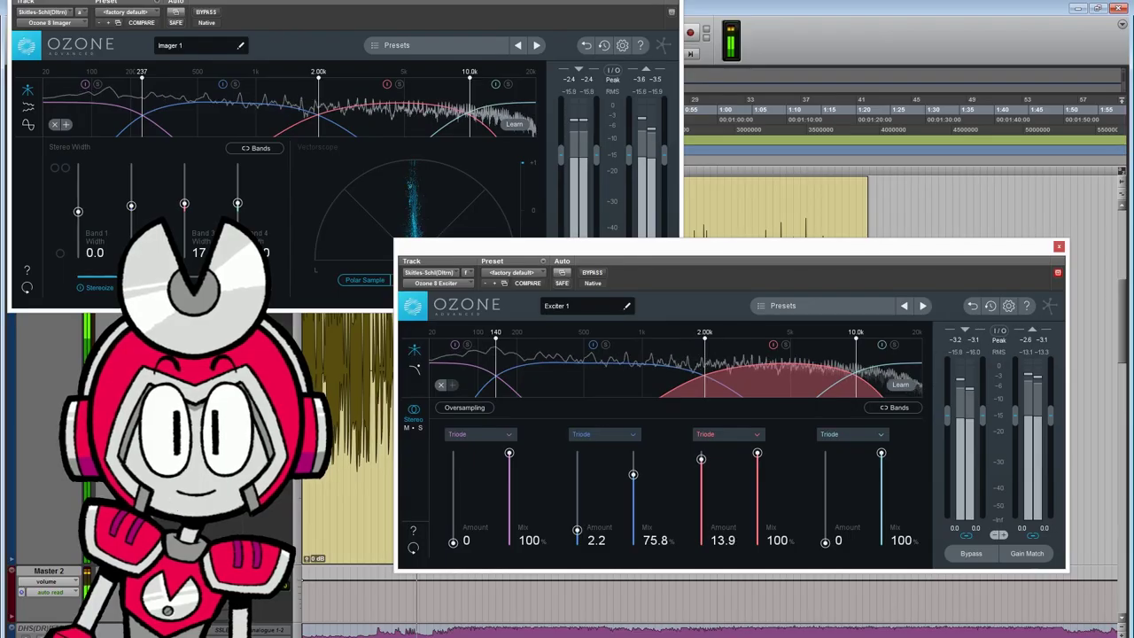
drag(701, 459, 701, 495)
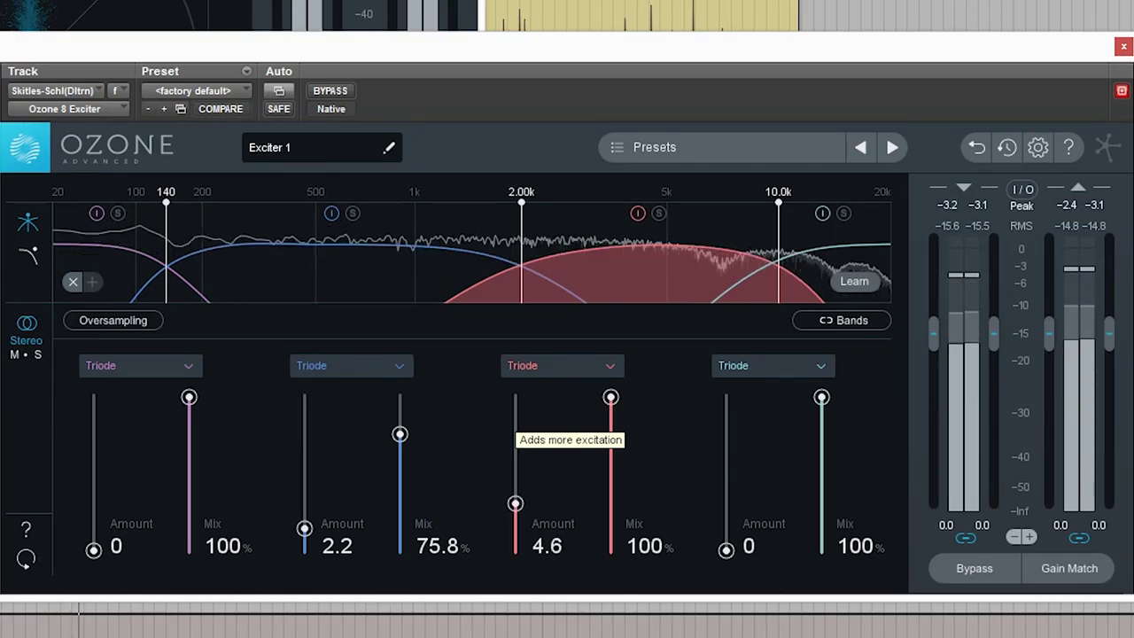
drag(514, 502, 515, 508)
drag(611, 407, 611, 431)
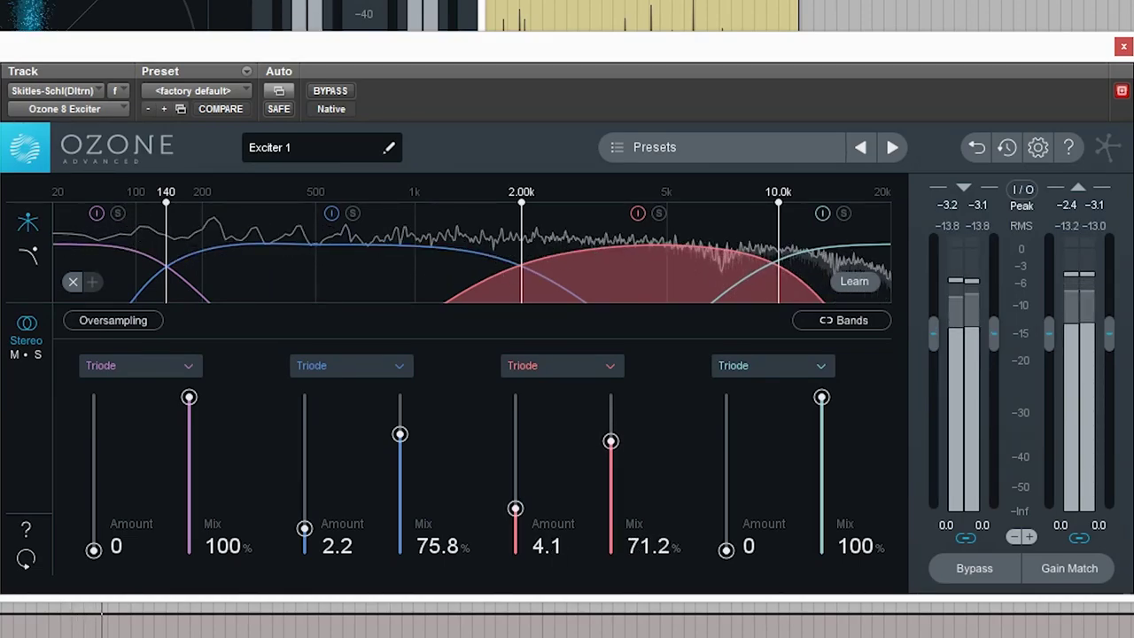
drag(400, 435, 400, 483)
Set the exciter's first band to amount 7.7 and mix 32.7% with a 182 Hz crossover, and enable oversampling.
drag(93, 549, 93, 494)
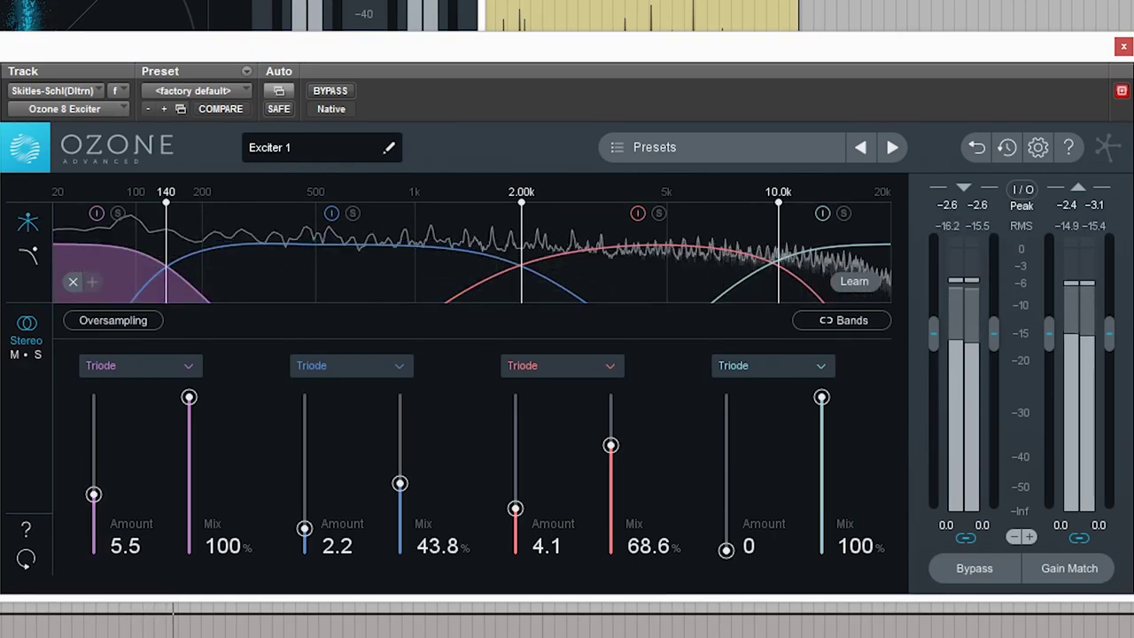
drag(189, 398, 189, 482)
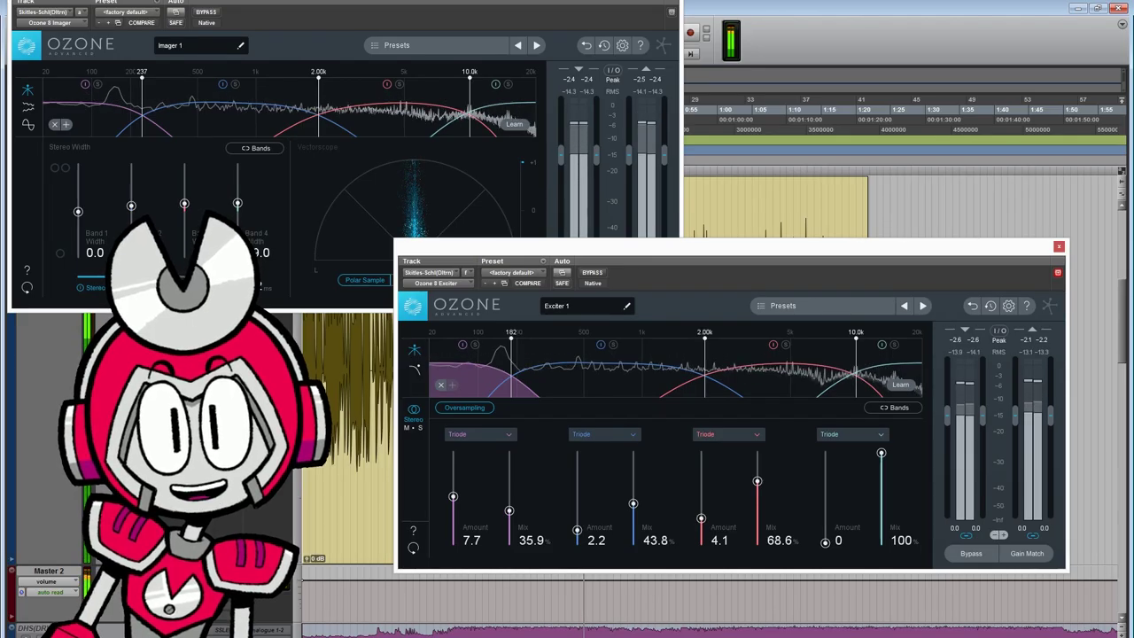
drag(509, 511, 509, 514)
Set the exciter's fourth band to Tape with amount 6.1 and mix 41.8%, and lower the third band's mix to 51.0%.
mouse_move(825, 541)
mouse_down()
mouse_move(825, 490)
mouse_move(825, 542)
mouse_up()
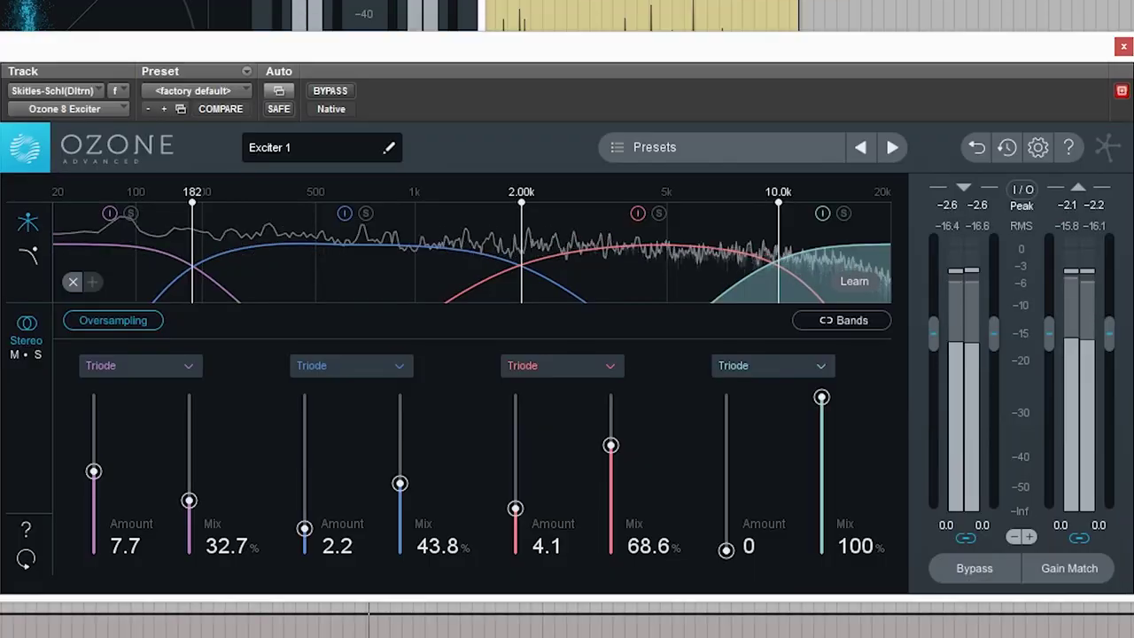
click(850, 434)
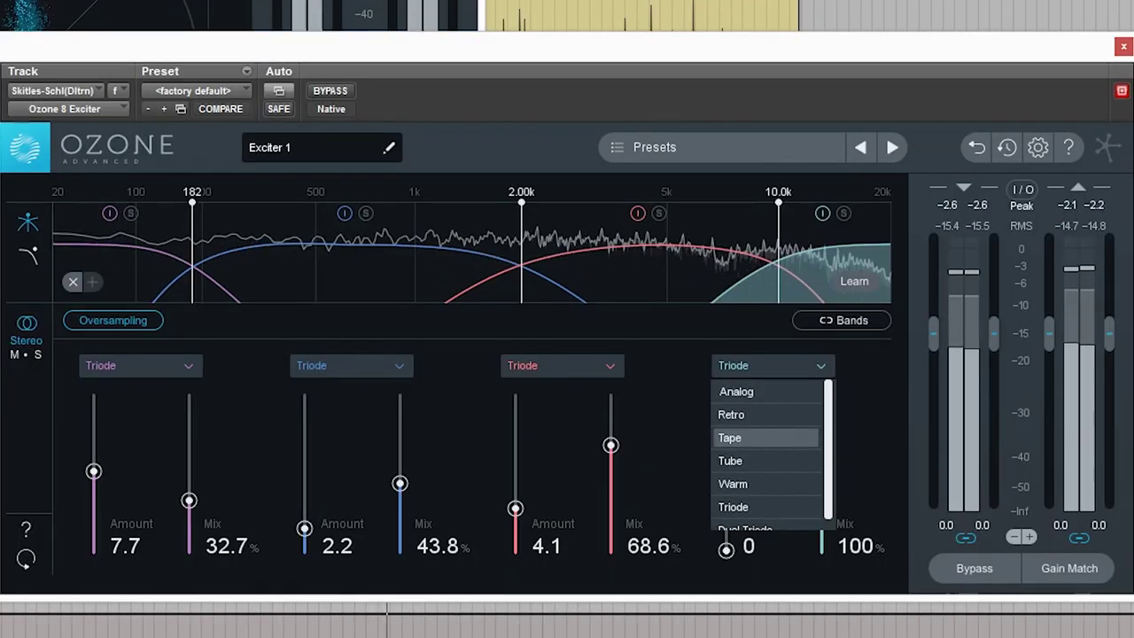
click(730, 438)
drag(725, 549, 726, 456)
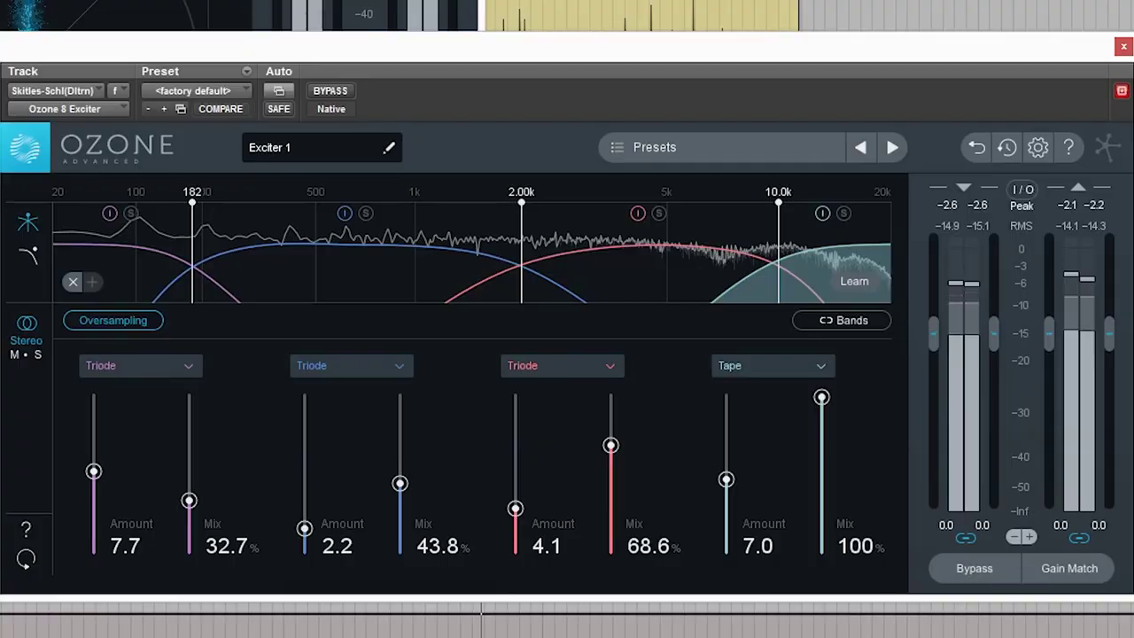
drag(881, 453, 881, 505)
drag(726, 480, 726, 488)
drag(610, 445, 610, 472)
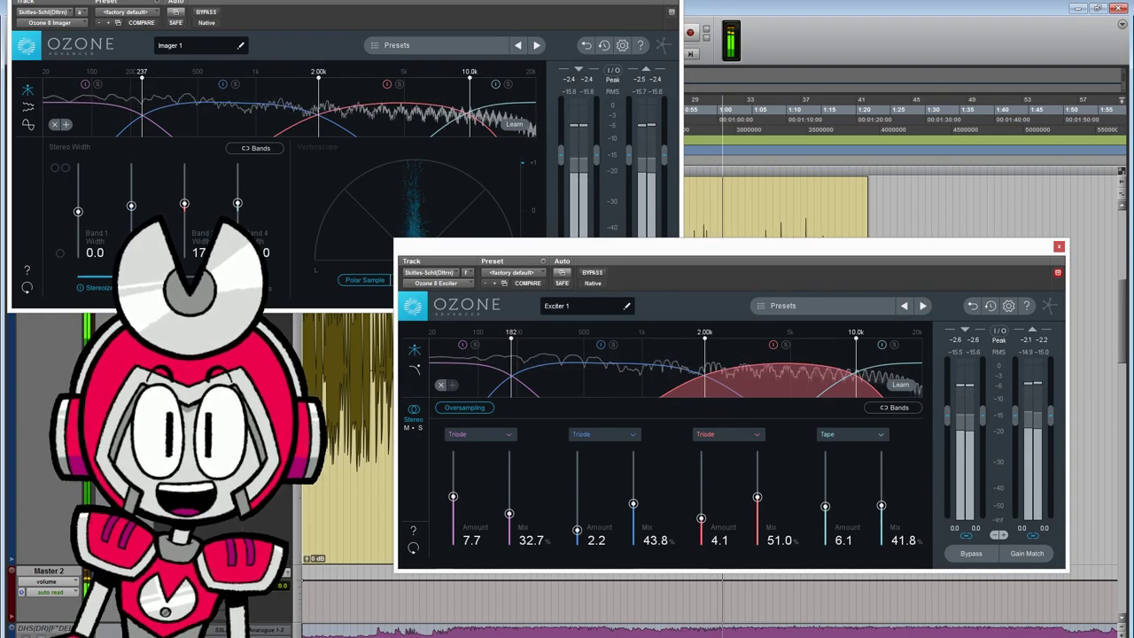
Compare the track with and without the exciter during playback, leaving it active with its first crossover at 172 Hz.
click(592, 273)
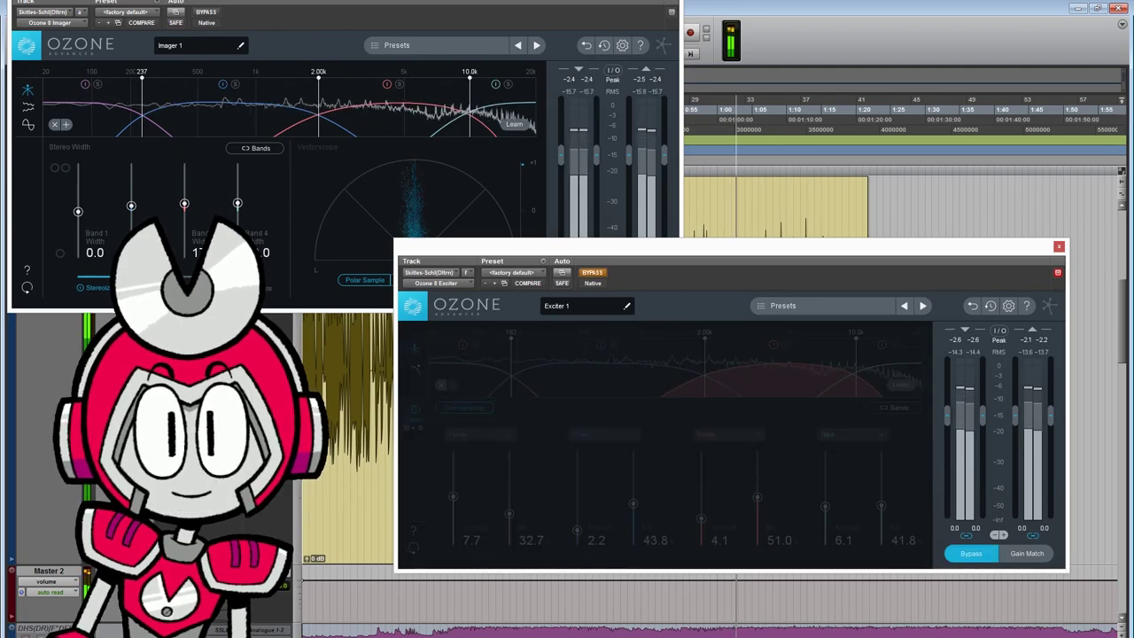
click(971, 553)
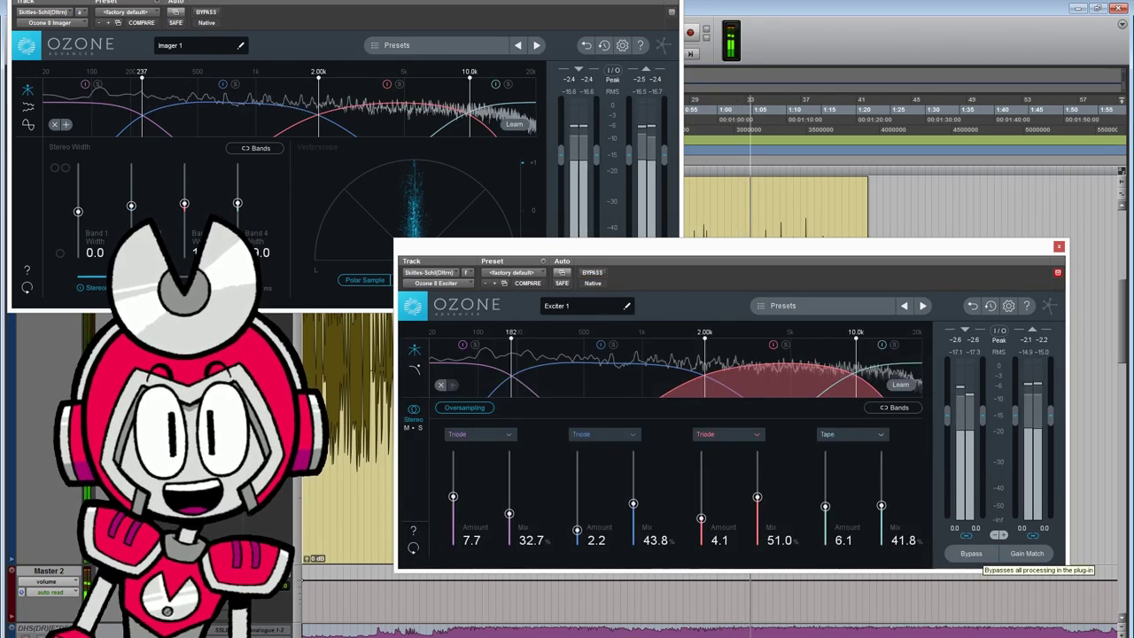
click(972, 553)
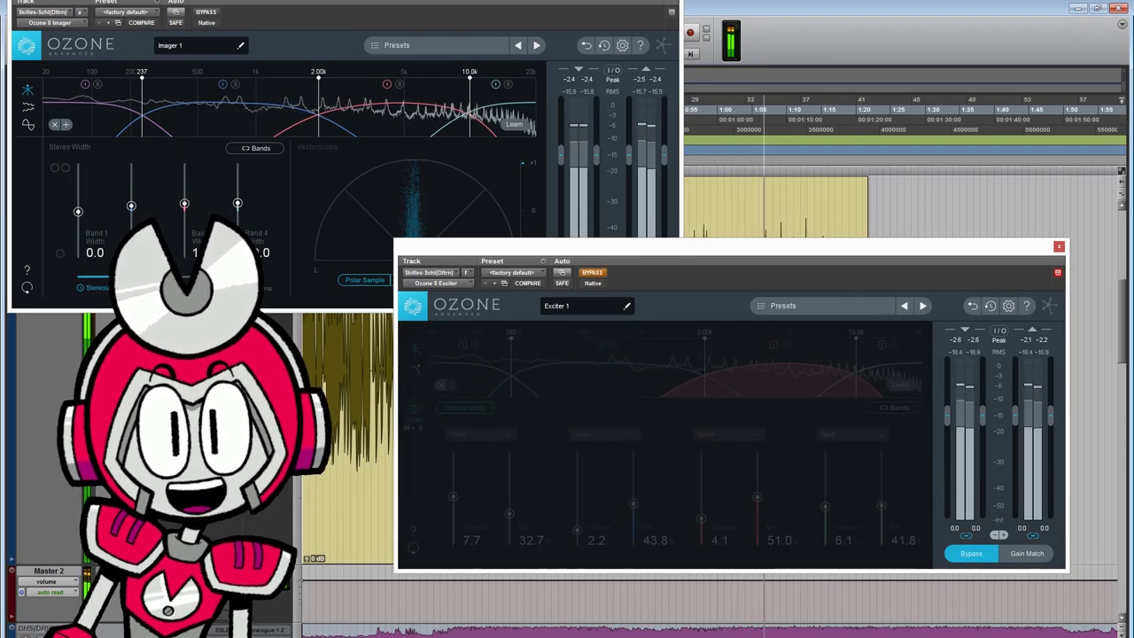
click(971, 553)
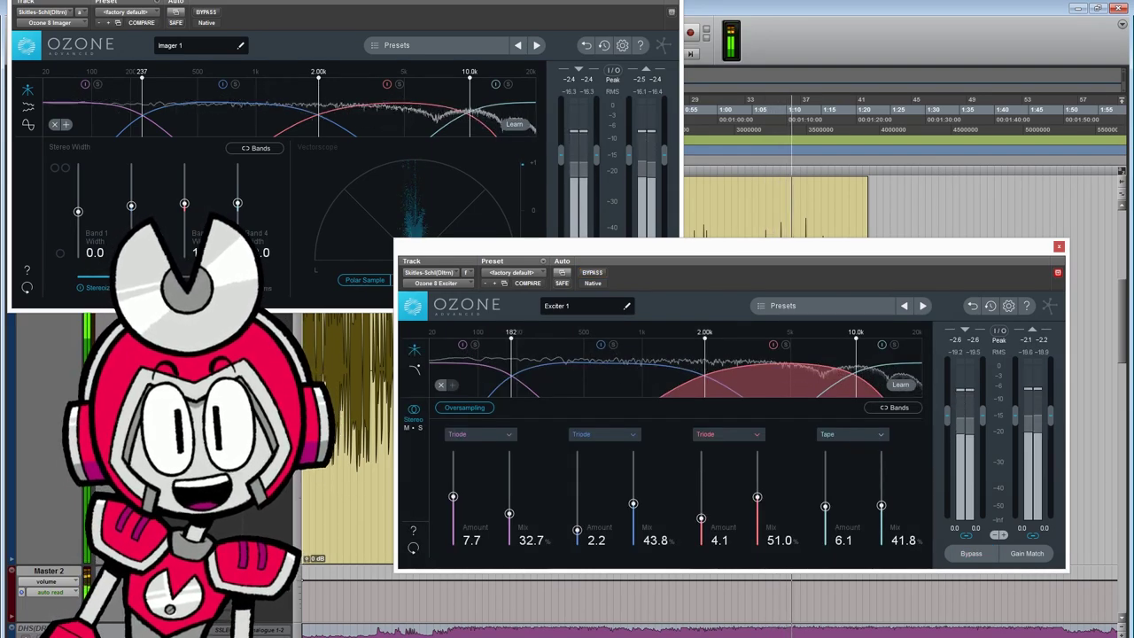
click(971, 553)
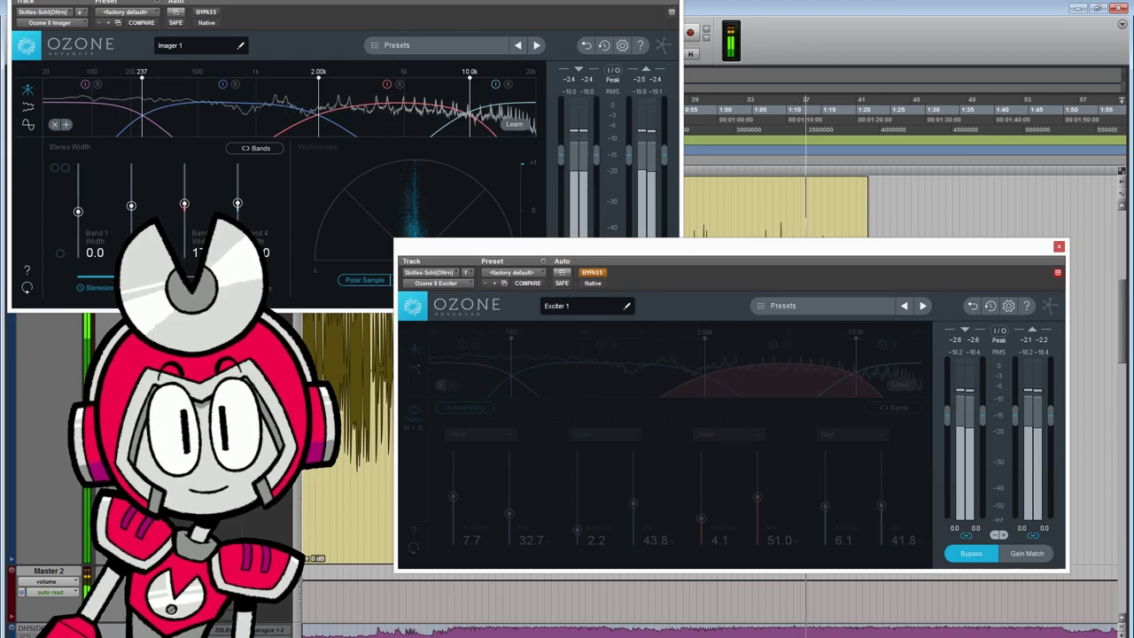
click(972, 552)
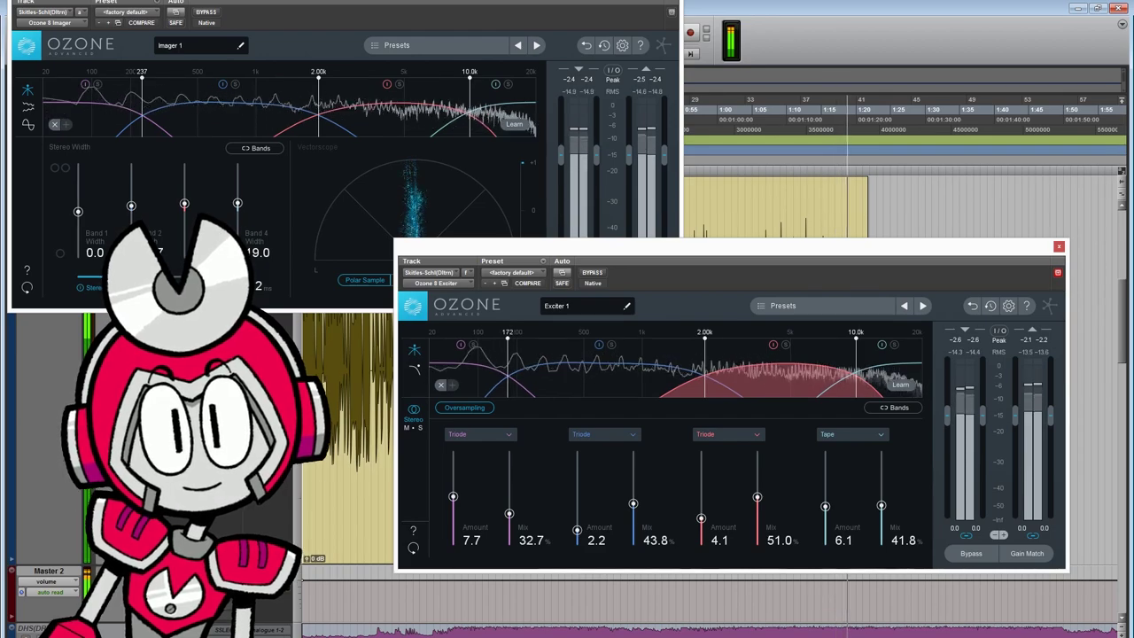
key(space)
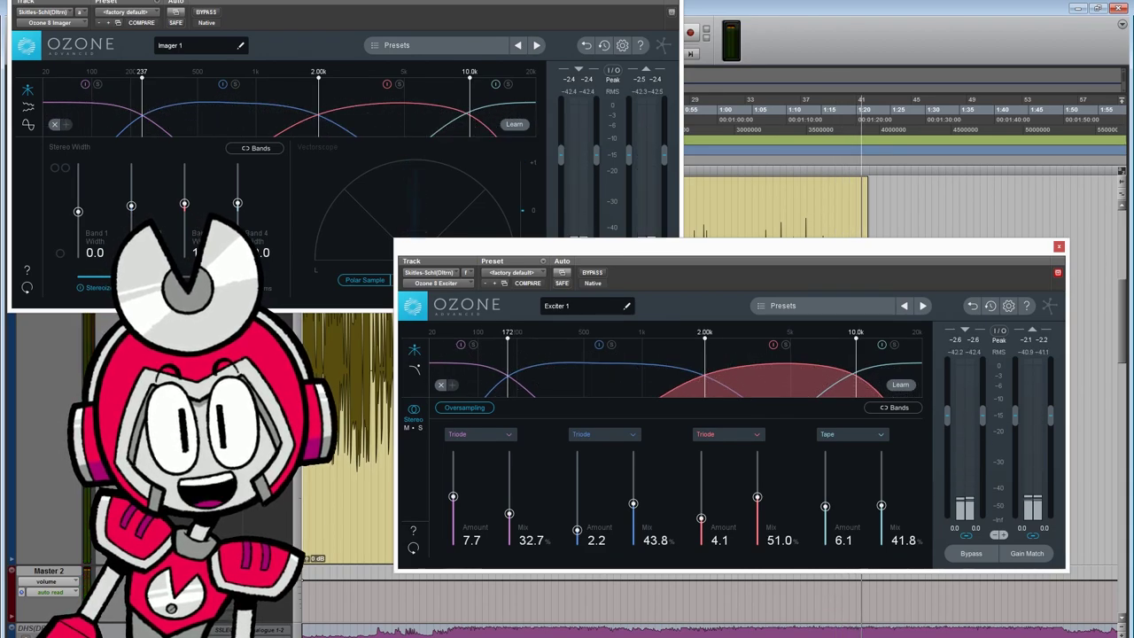
Hide the Imager window, restart playback and set the exciter's third band to amount 3.3 and mix 30.1%.
click(672, 1)
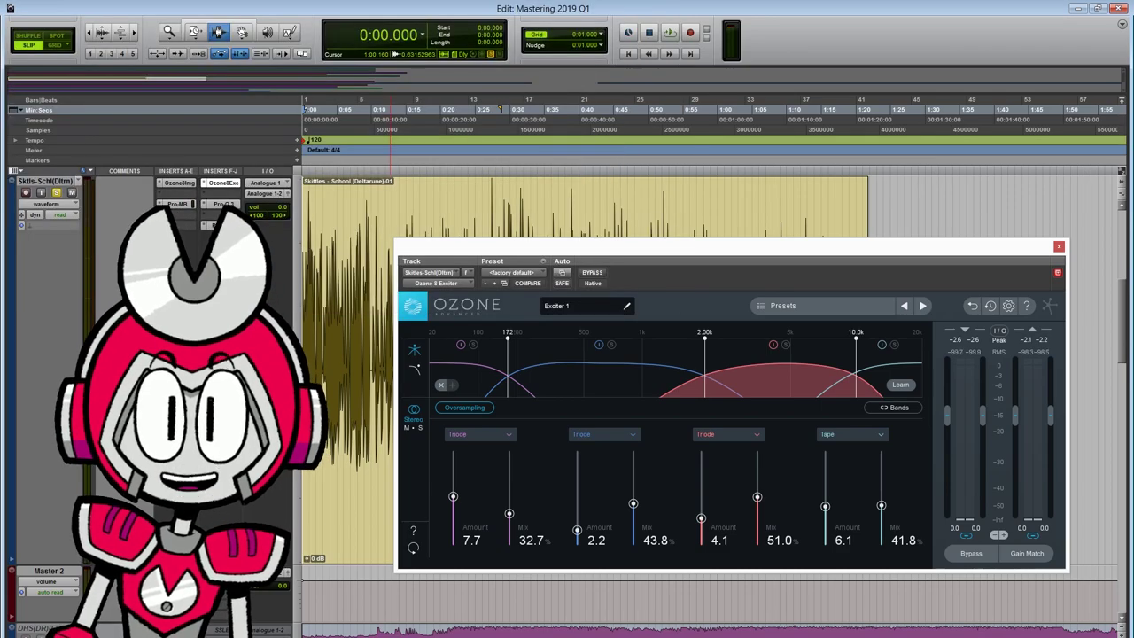
key(space)
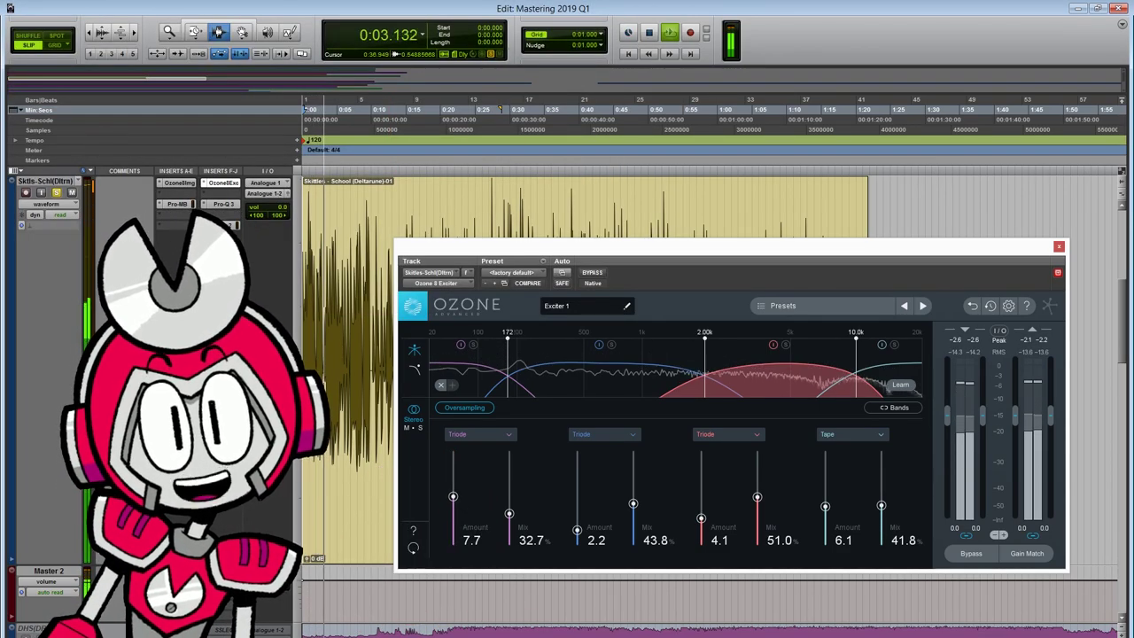
drag(701, 518, 757, 511)
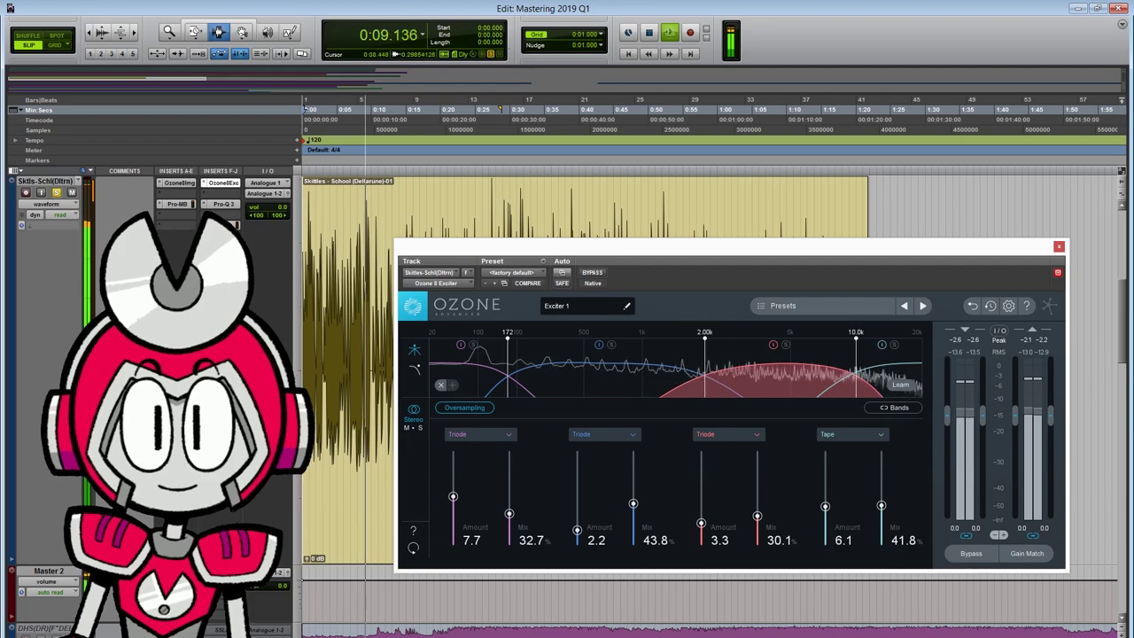
Insert the stereo Tonal Balance Control plug-in on Master 2, move its window clear and use the Fine view.
click(215, 576)
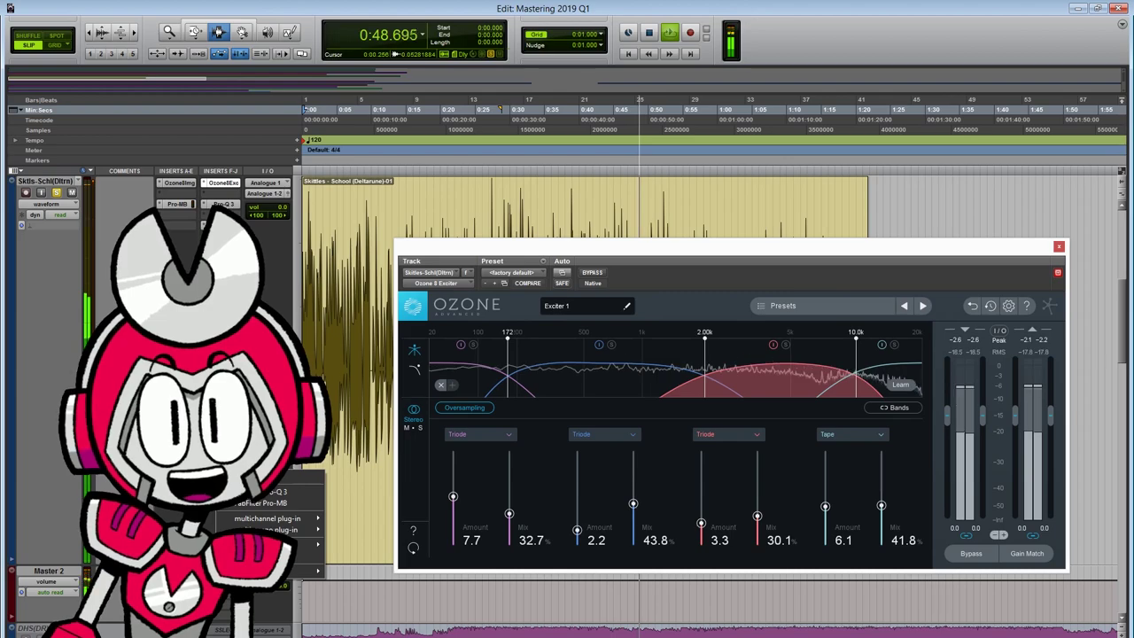
mouse_move(268, 518)
mouse_move(348, 518)
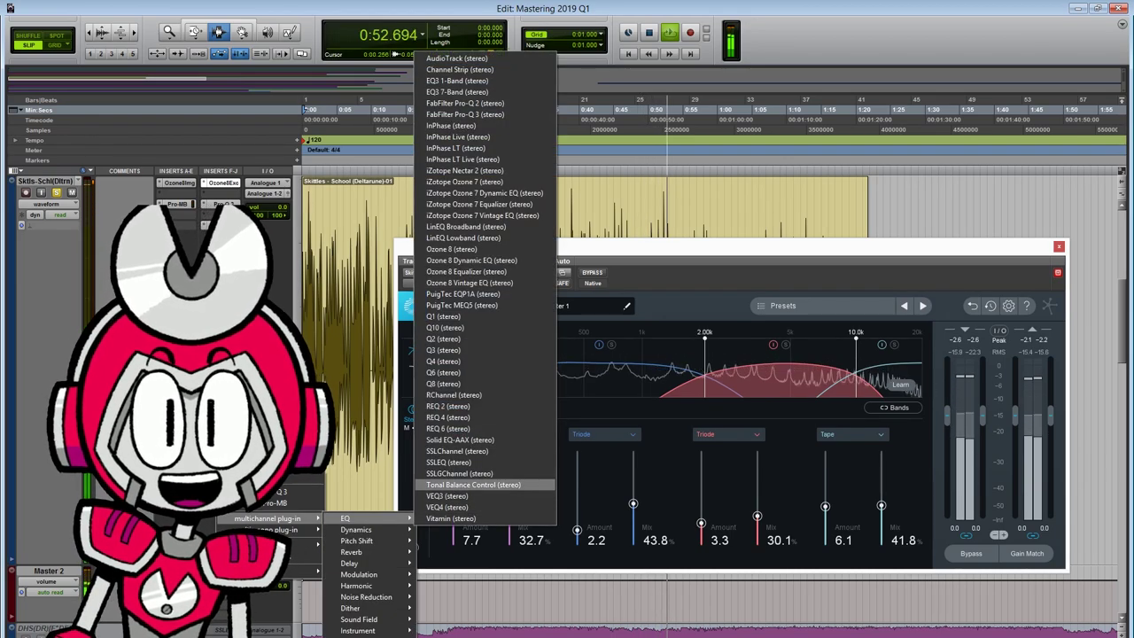
click(473, 485)
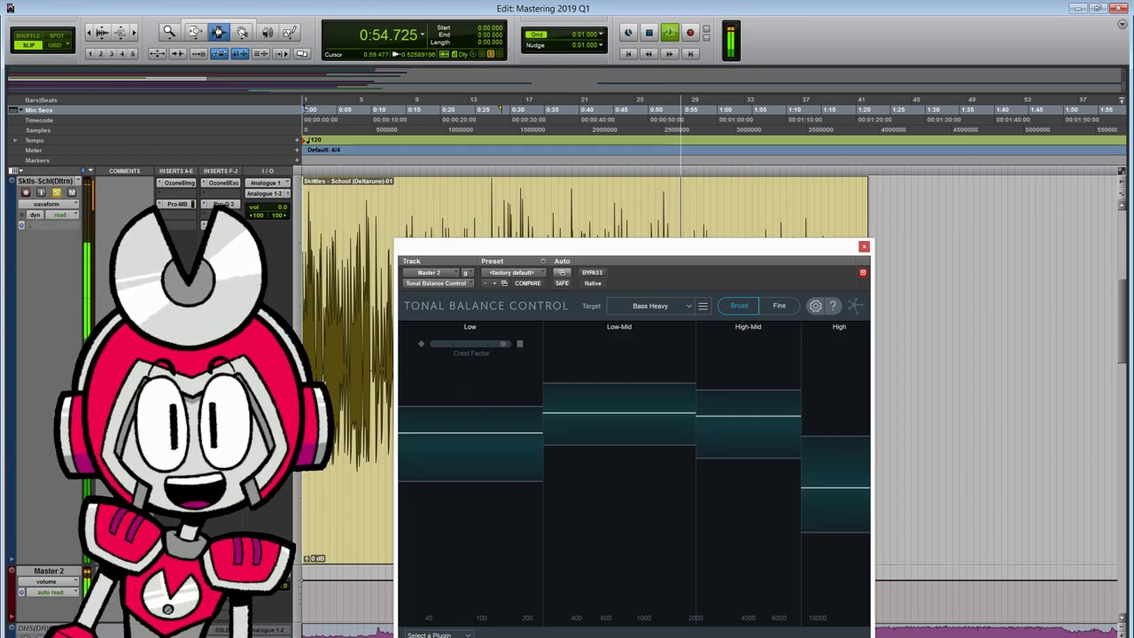
drag(620, 247, 653, 157)
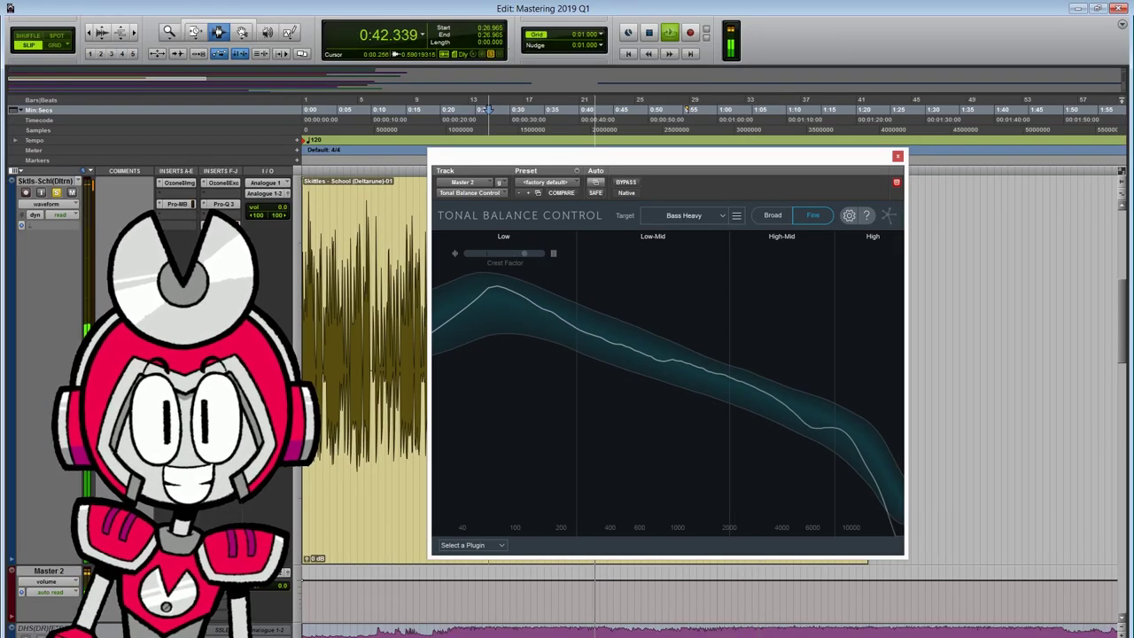
In the music track's Pro-Q 3, replace the 3185.2 Hz bell with one at 6172.5 Hz, +3.33 dB, Q 2.863, and play the track.
click(223, 204)
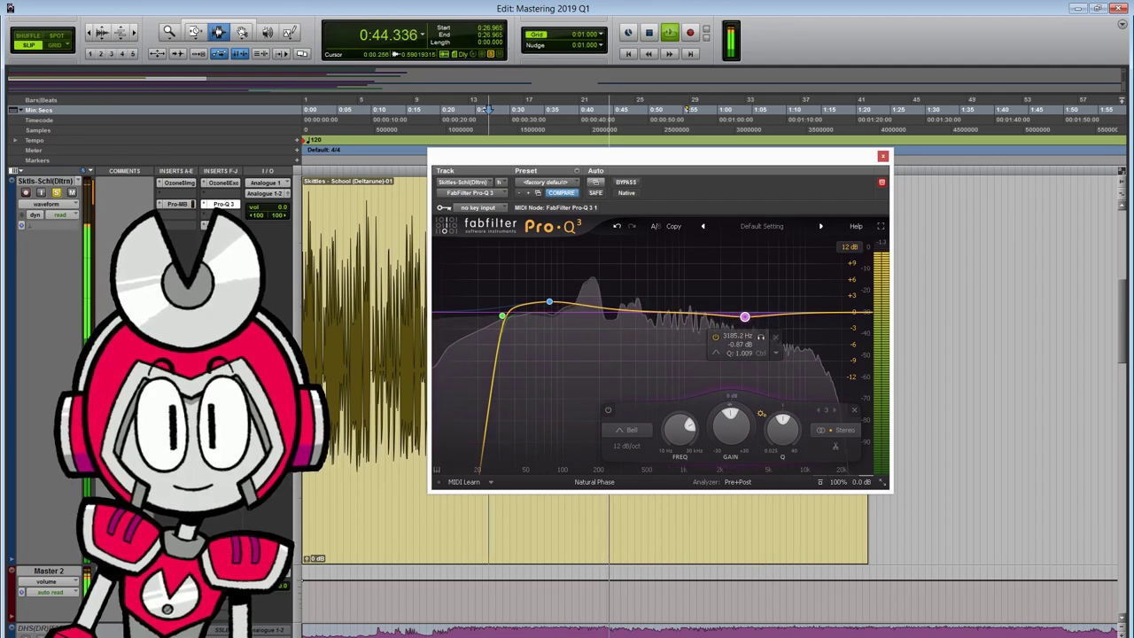
key(space)
click(854, 410)
drag(677, 312, 750, 255)
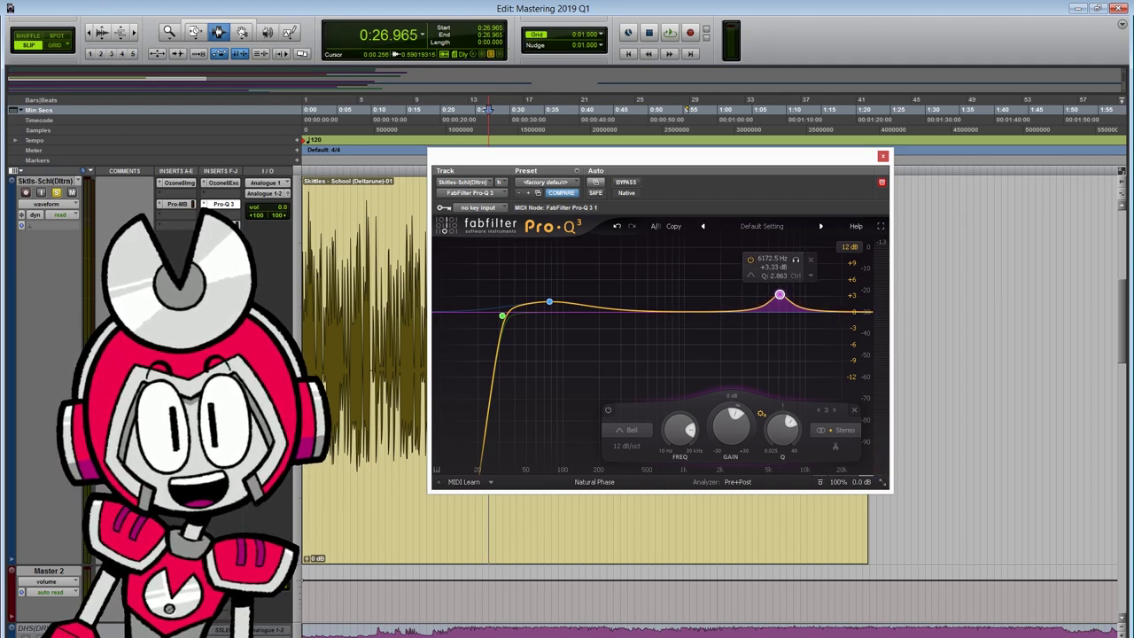
key(space)
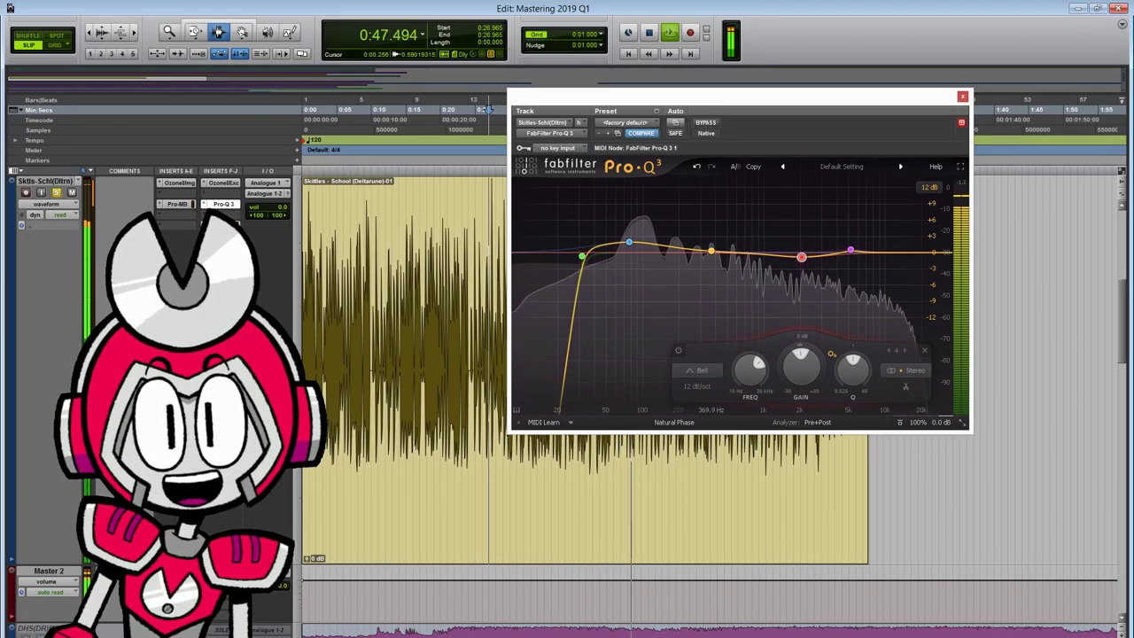
Add a dynamic 24 dB/oct bell at 378.31 Hz with 0 dB static gain in Pro-Q 3, and slightly lower the bass boost.
click(712, 257)
click(607, 387)
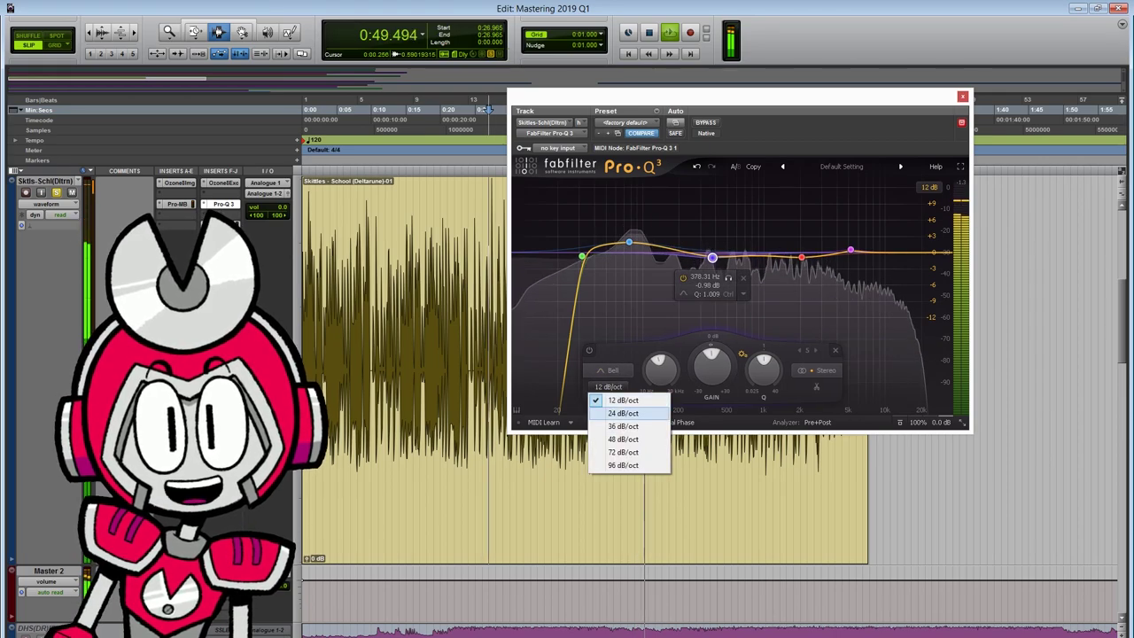
click(620, 443)
drag(713, 367, 692, 387)
double_click(711, 367)
text(0)
key(Return)
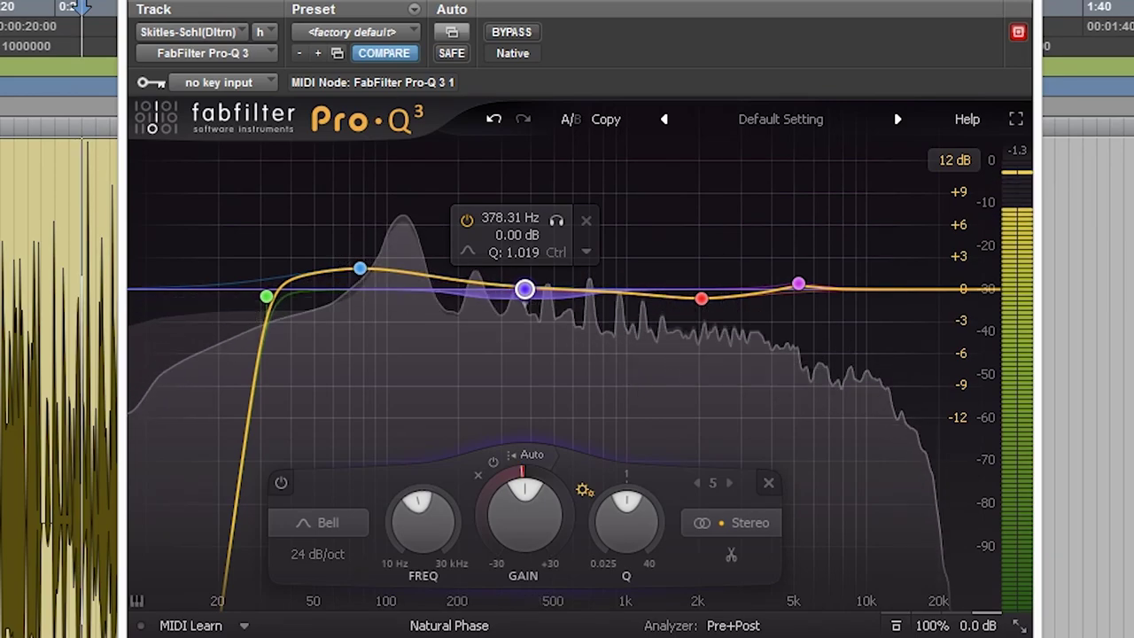
drag(360, 267, 360, 280)
click(266, 296)
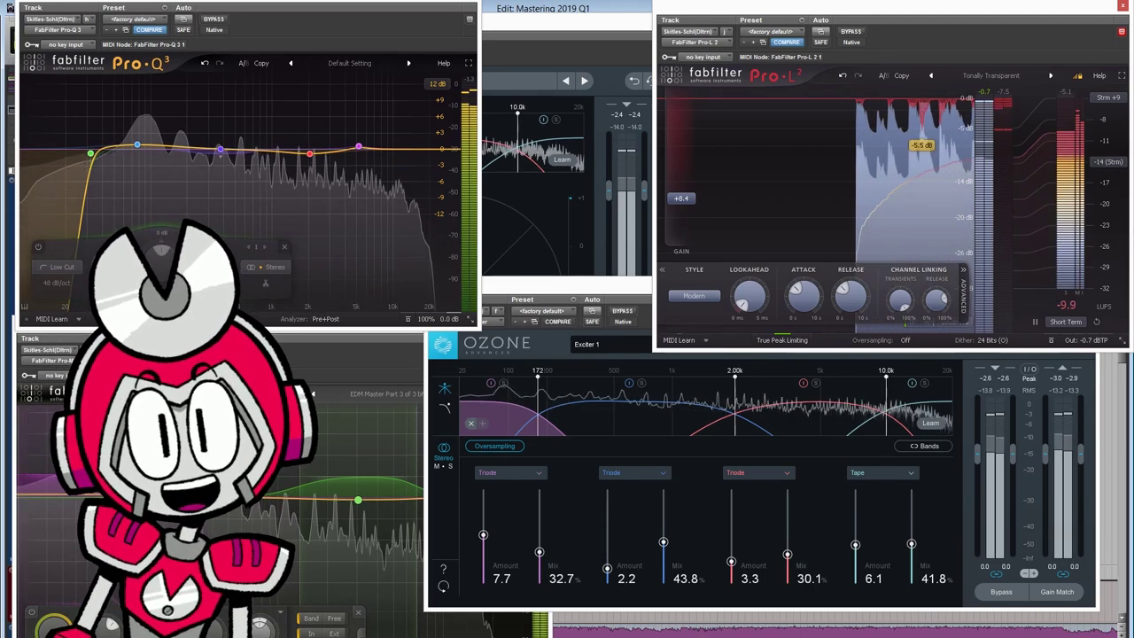
Rearrange the Ozone Exciter and Imager windows so they sit beside the track's other plug-in windows.
drag(567, 286, 611, 322)
click(567, 21)
drag(567, 27, 641, 2)
click(71, 7)
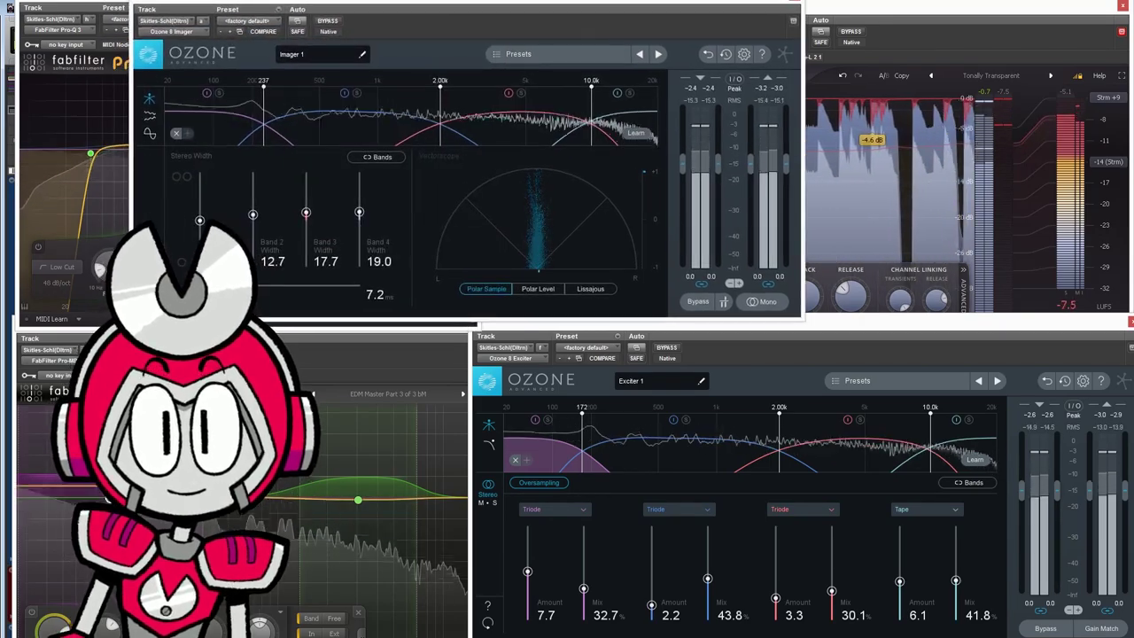
Bring the Pro-L 2 and Pro-Q 3 windows forward and set the limiter's oversampling to 16x.
click(957, 7)
click(71, 7)
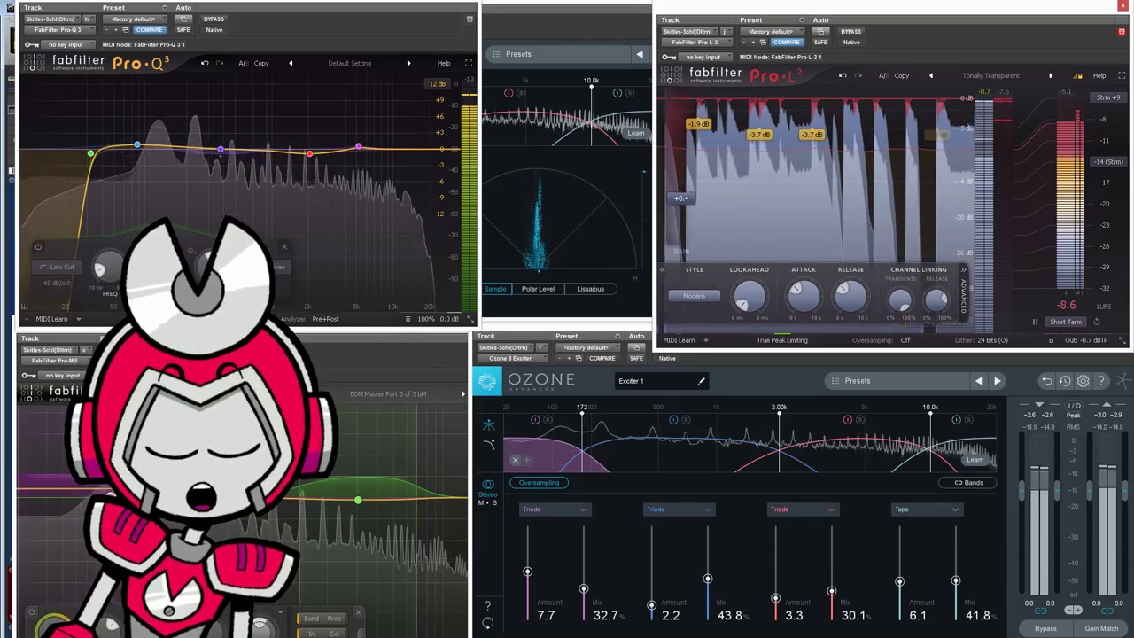
click(905, 340)
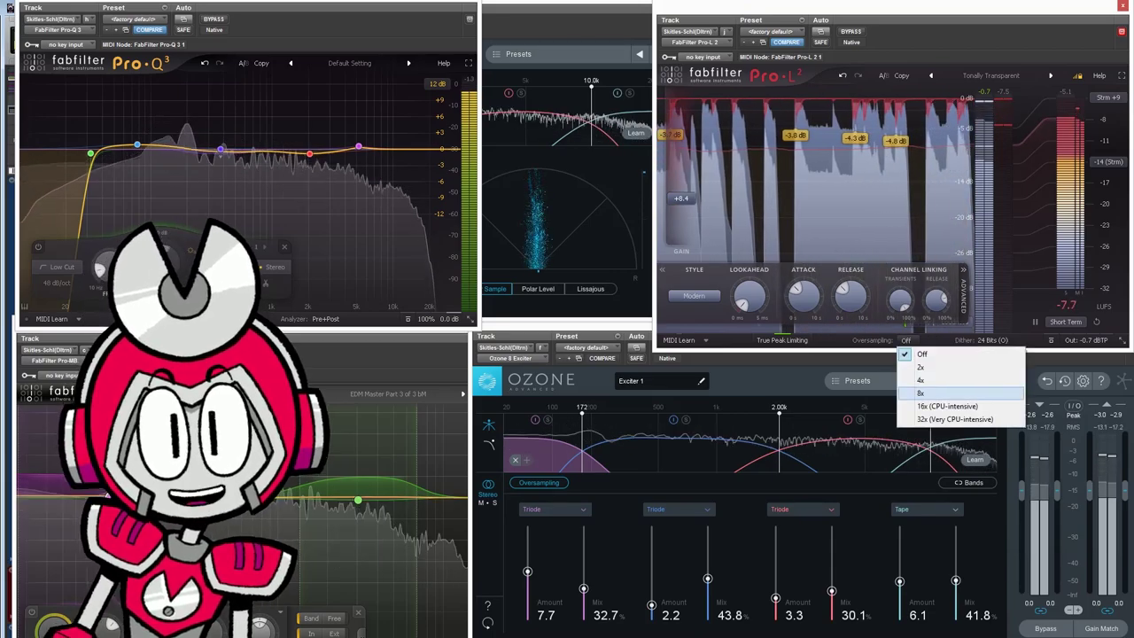
click(947, 406)
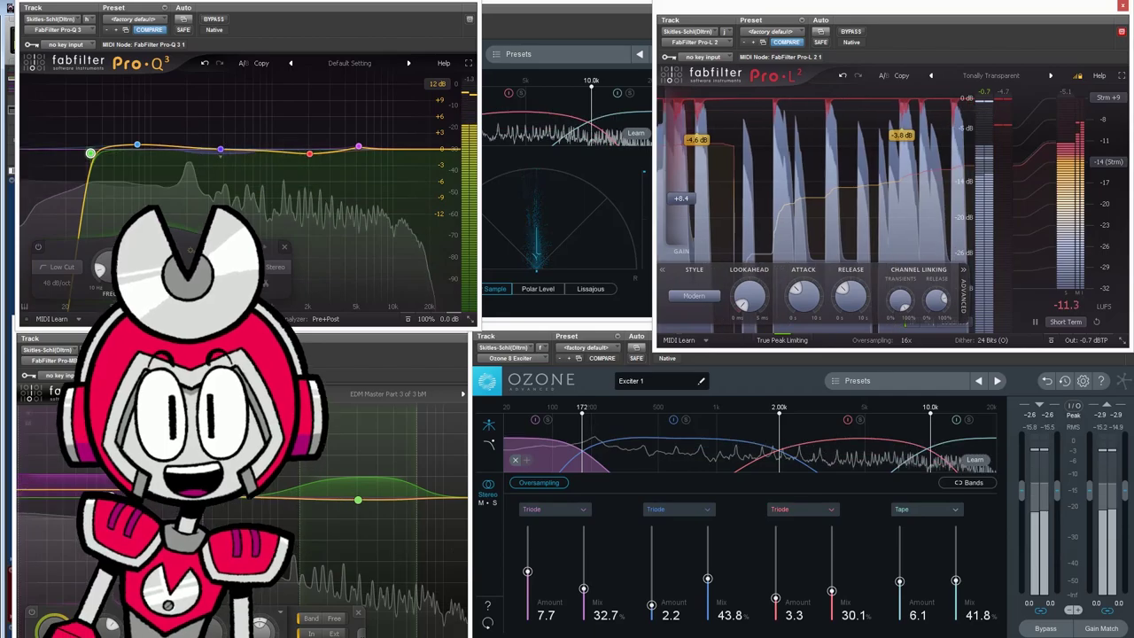
Move the Pro-MB window up, and bring Pro-Q 3 back to the front with its low cut band selected.
click(390, 359)
drag(239, 324, 238, 257)
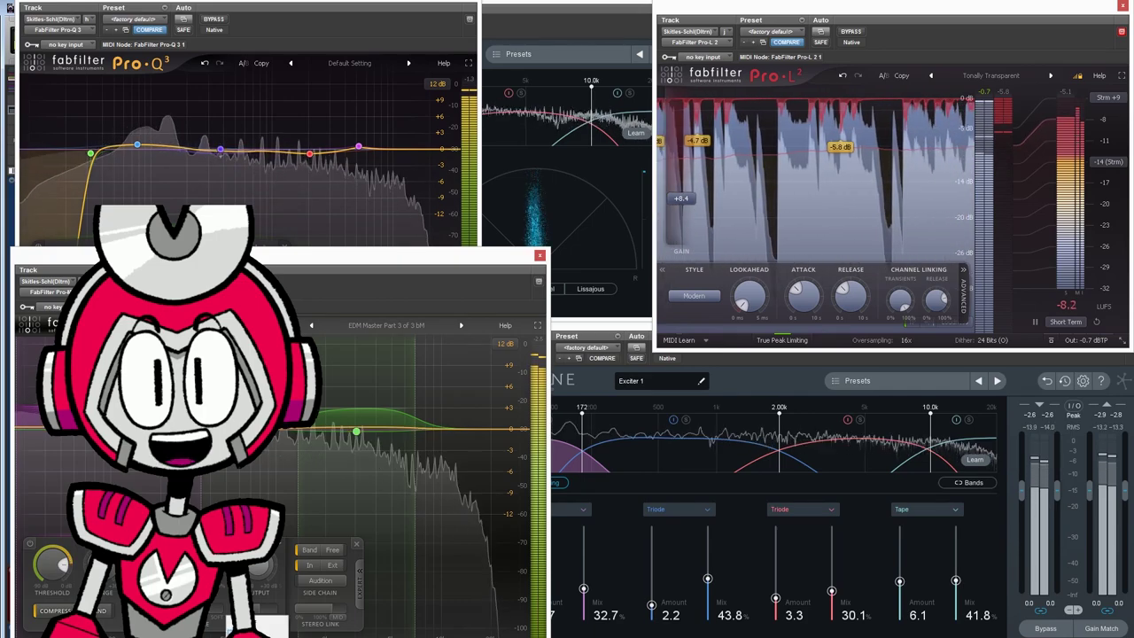
click(90, 154)
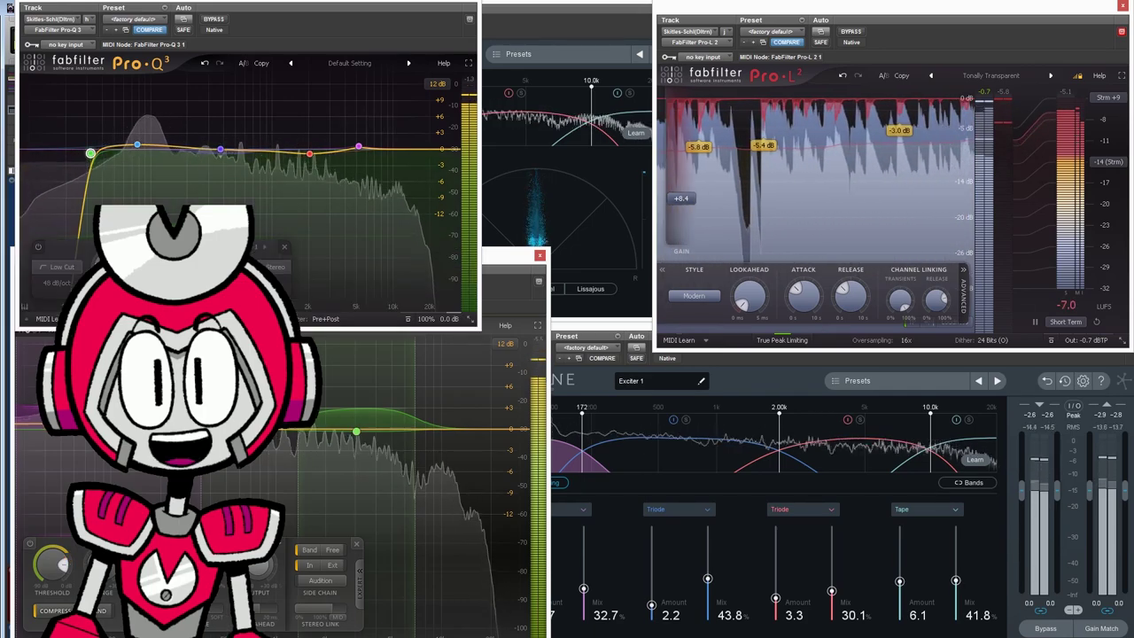